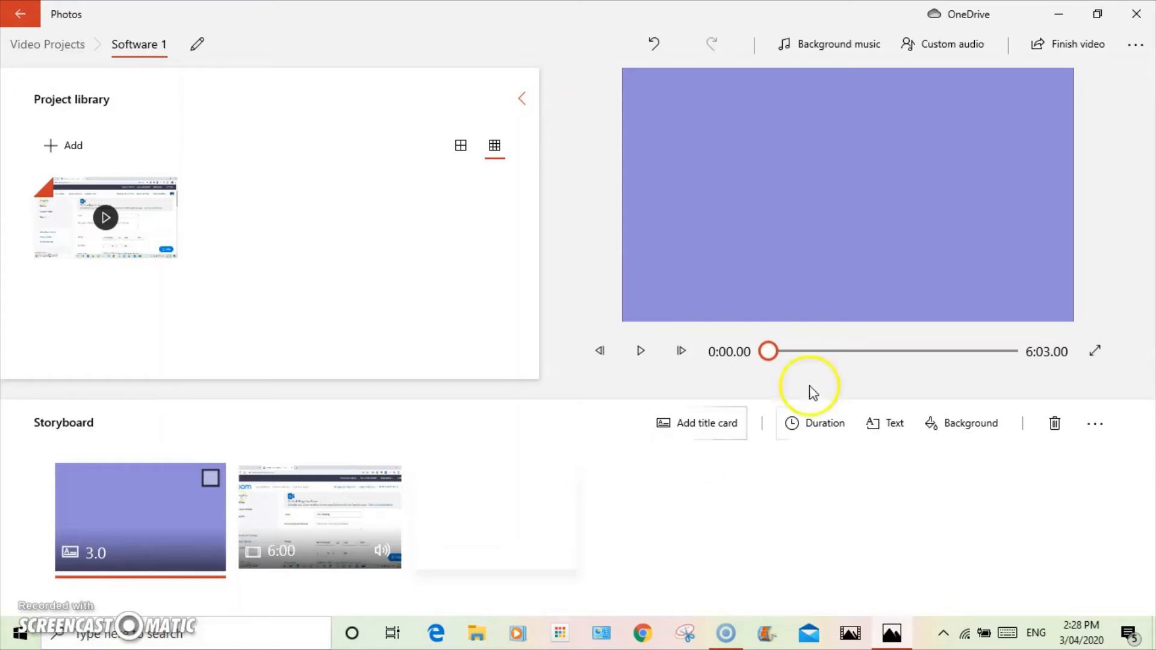
Minimize the Photos video editor and launch Audacity from the desktop
click(1061, 21)
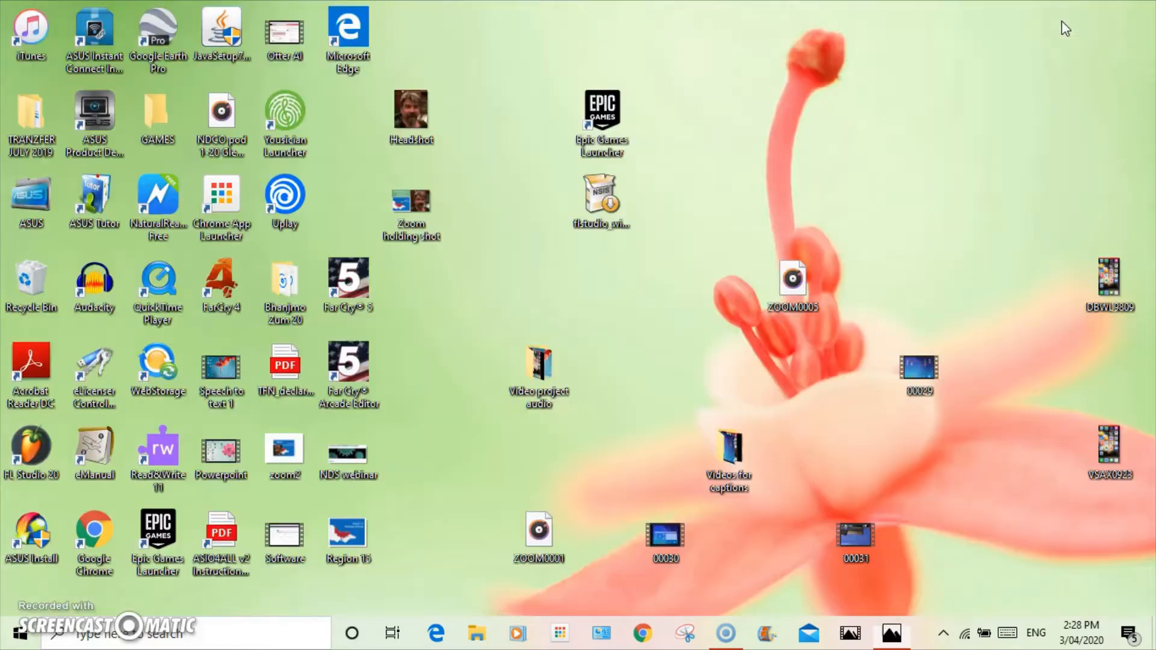
double_click(92, 298)
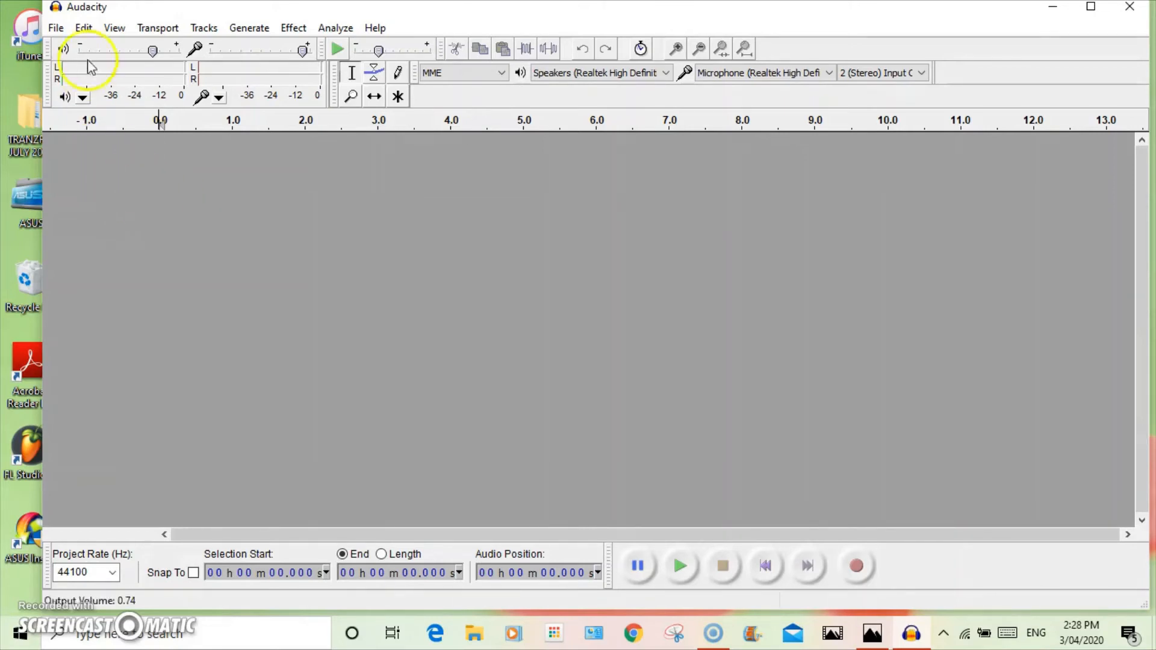
Import the ZOOM0001 audio file from the Desktop into Audacity
click(56, 29)
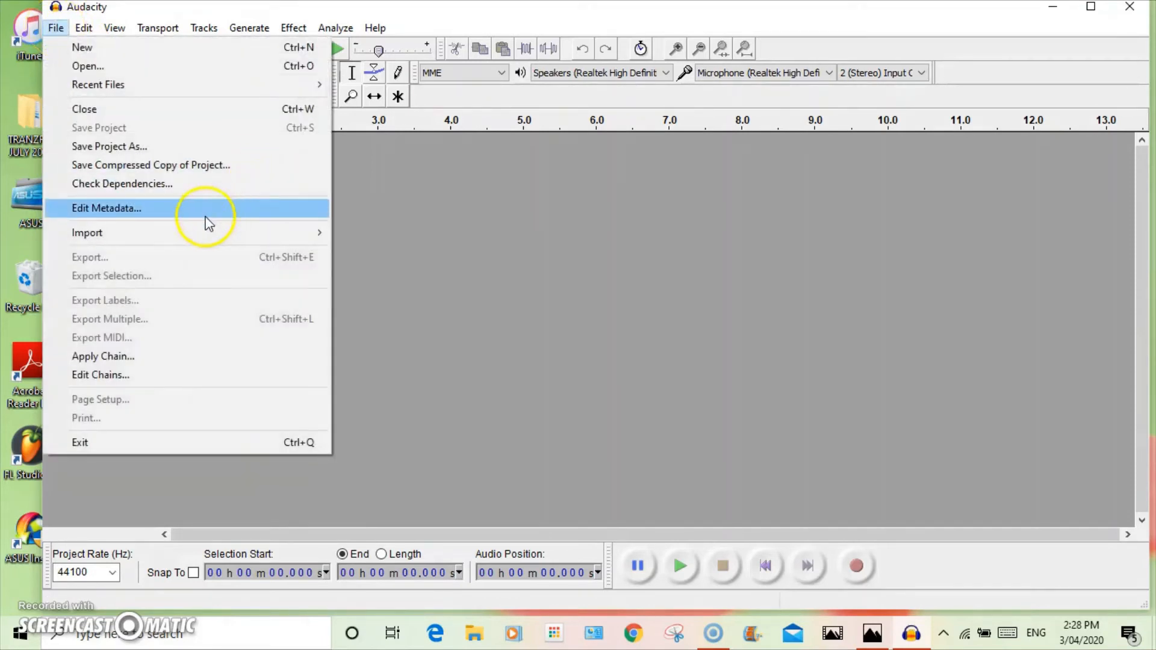
mouse_move(212, 232)
click(413, 235)
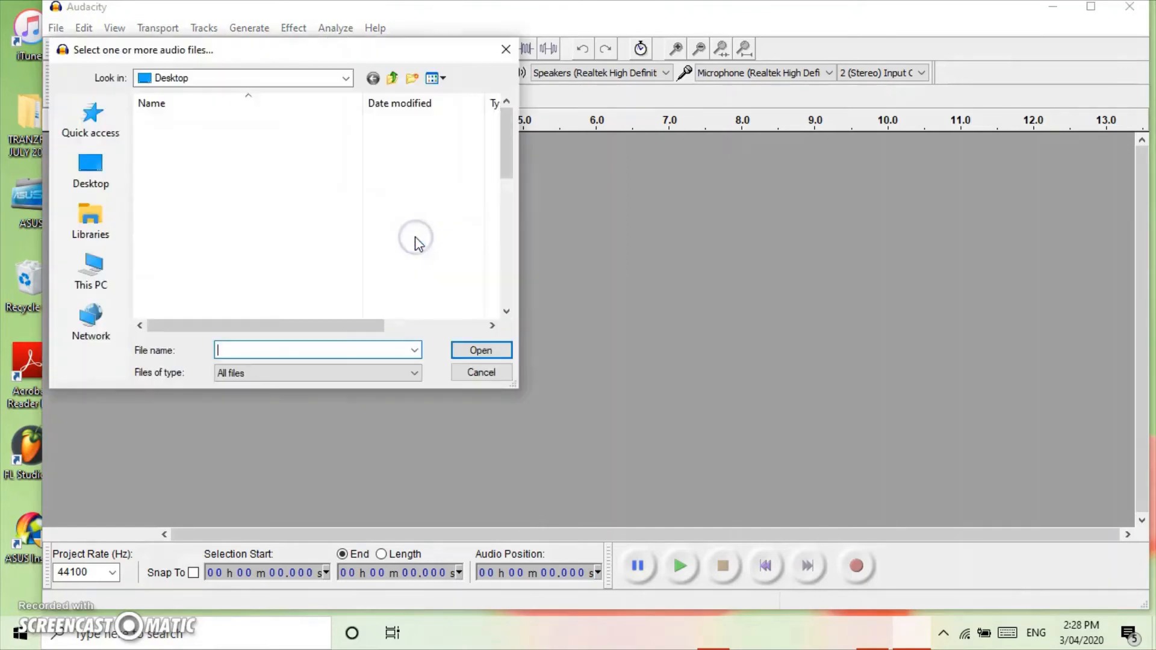
scroll(253, 258, down, 7)
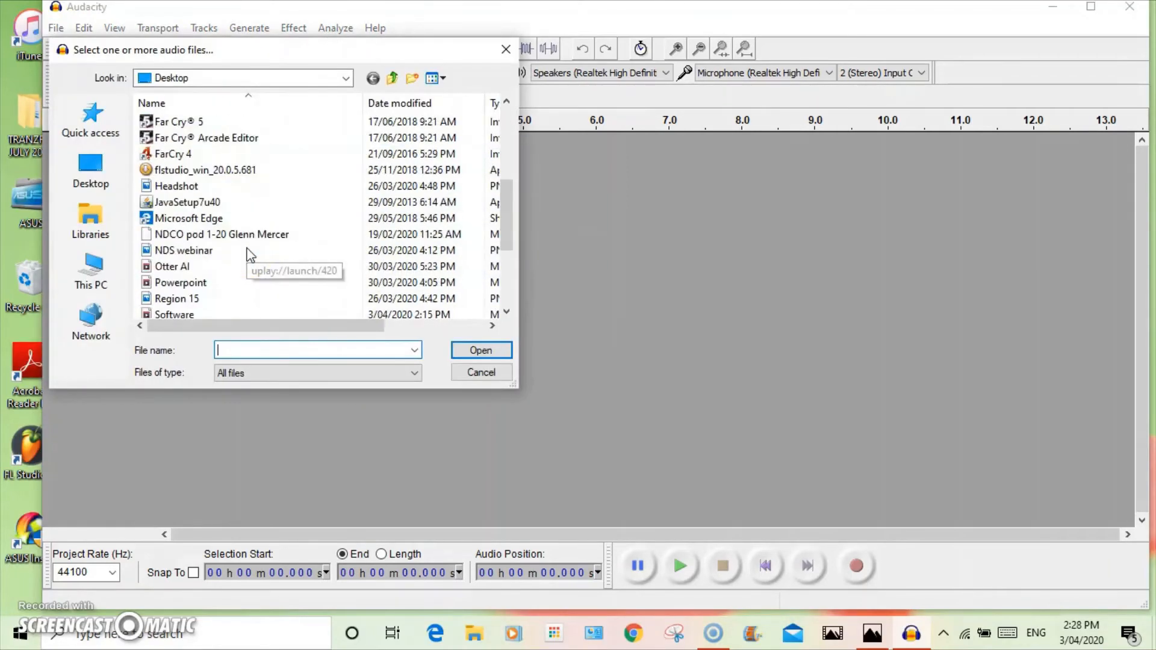
click(192, 265)
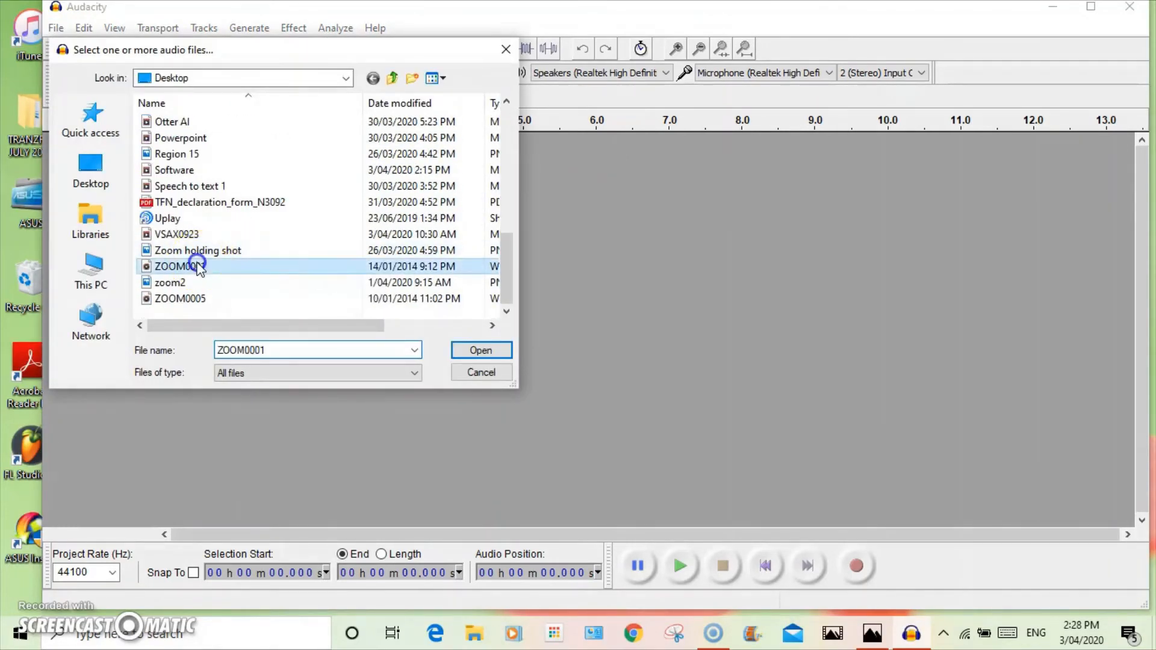
click(486, 352)
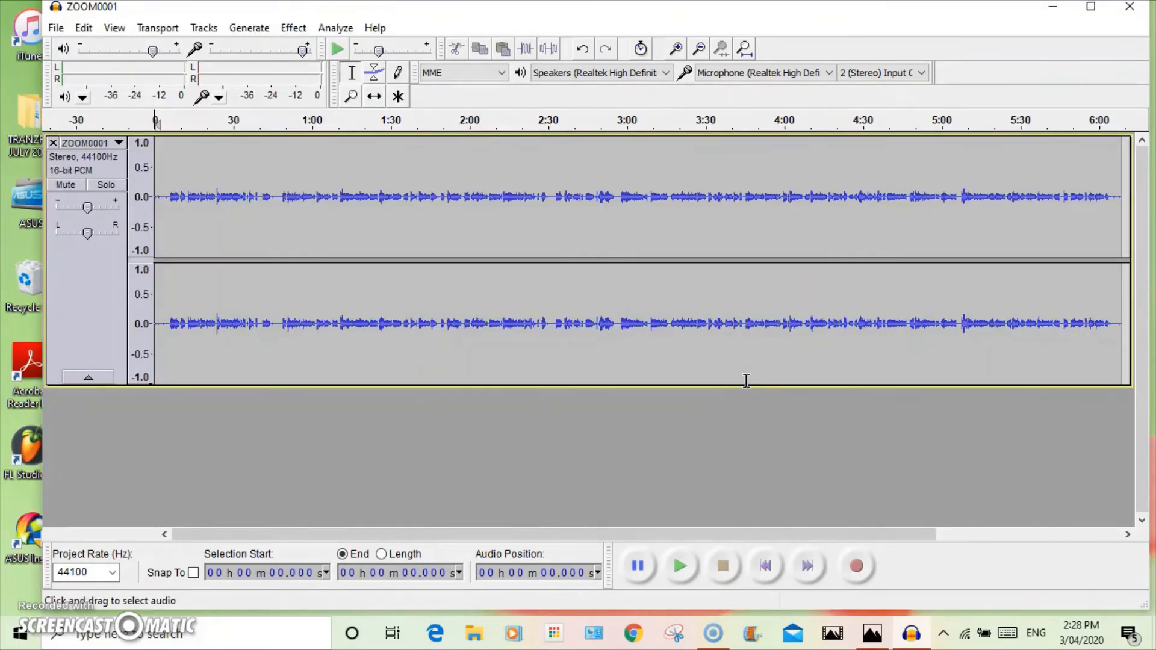
Zoom into the start of the track and cut the first 0.886 seconds
click(677, 48)
click(676, 48)
click(163, 198)
drag(163, 197, 156, 197)
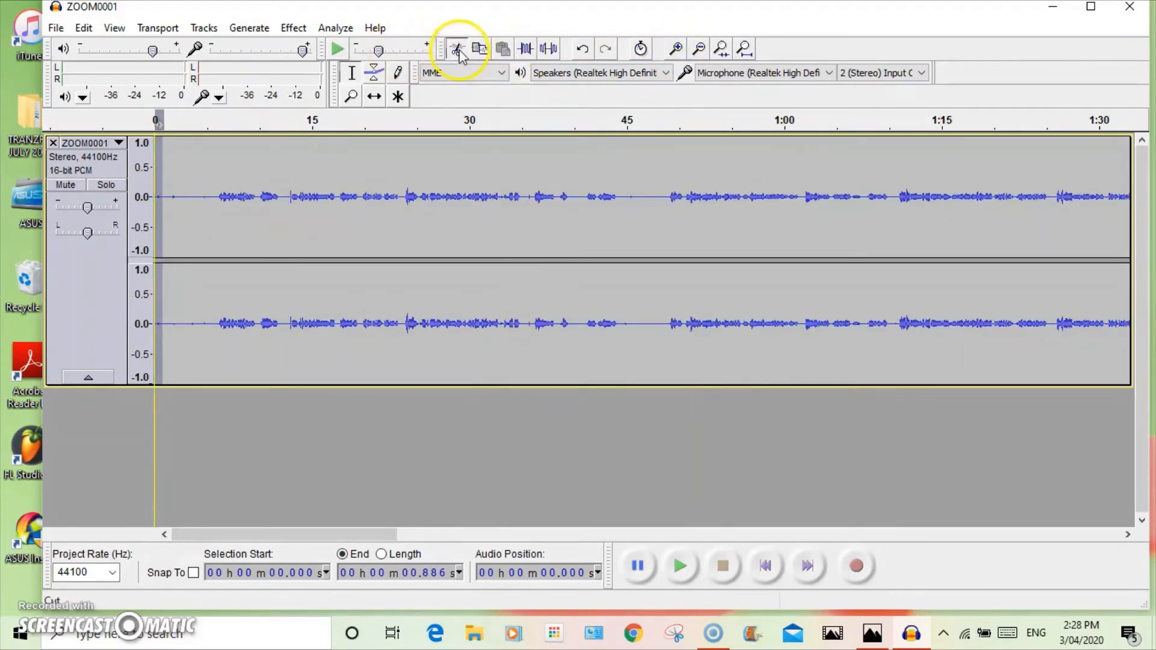
click(456, 48)
Play back the opening of the recording and mark the lead-in before the speech, about 5 seconds
click(676, 567)
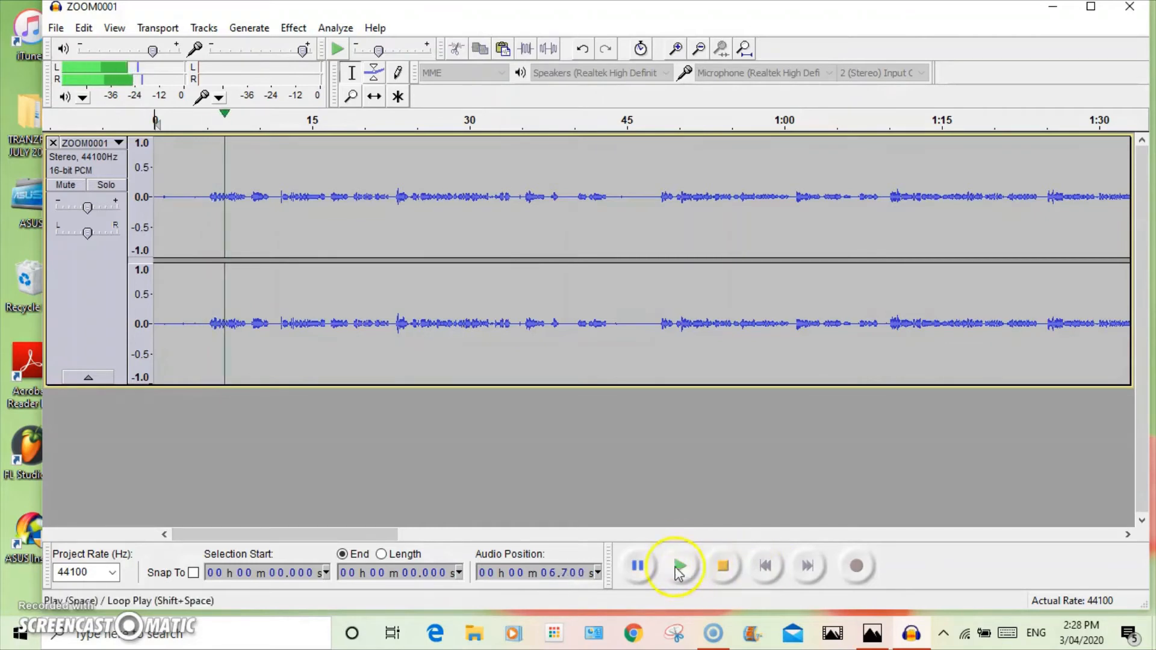
click(639, 568)
click(680, 567)
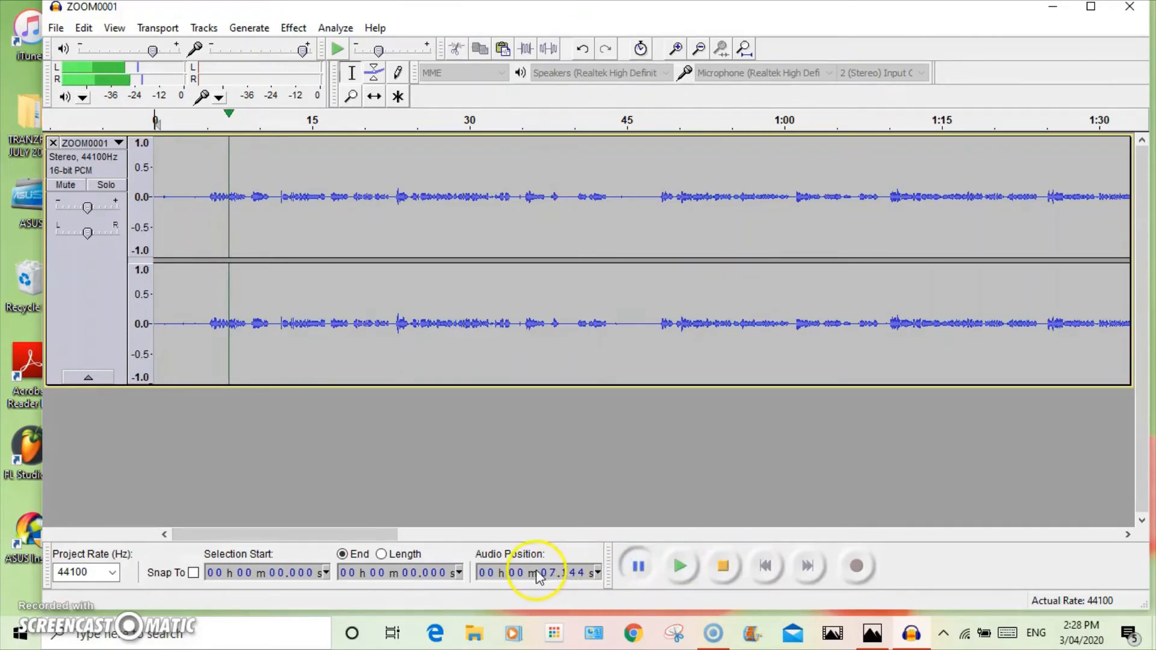
click(207, 197)
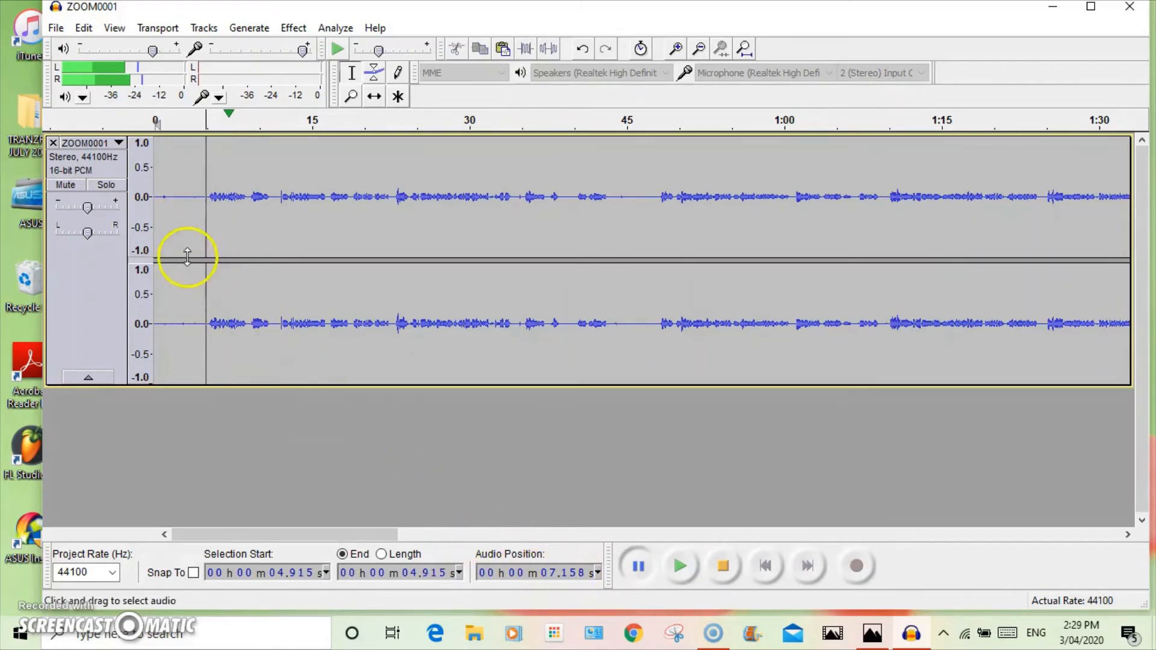
click(183, 198)
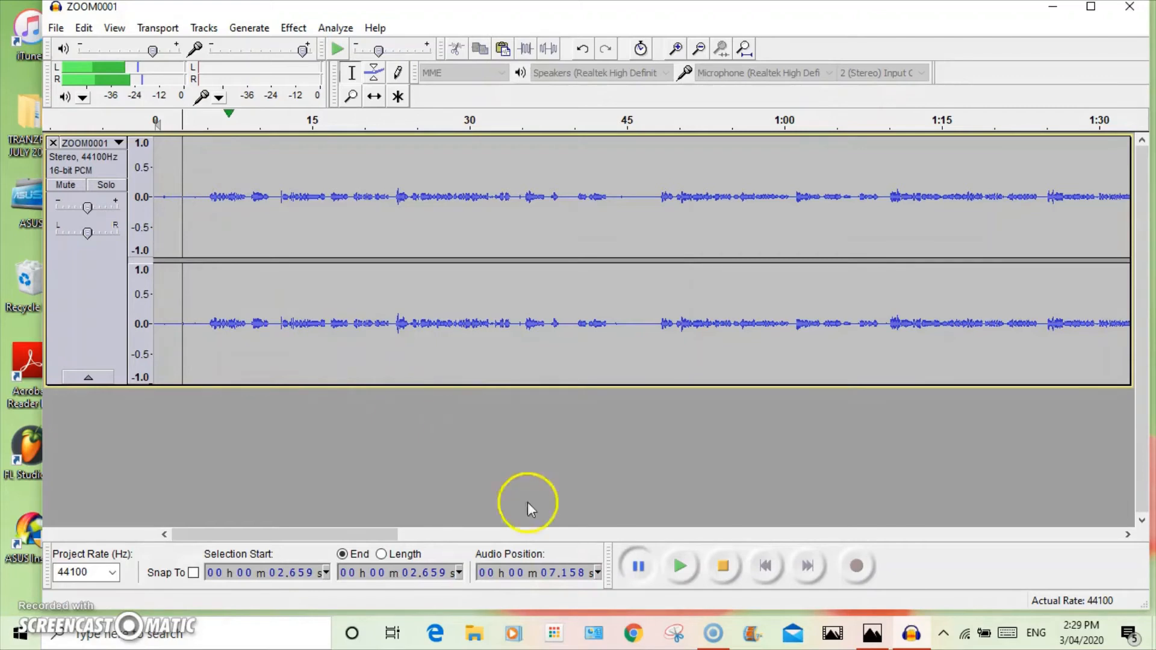
click(638, 566)
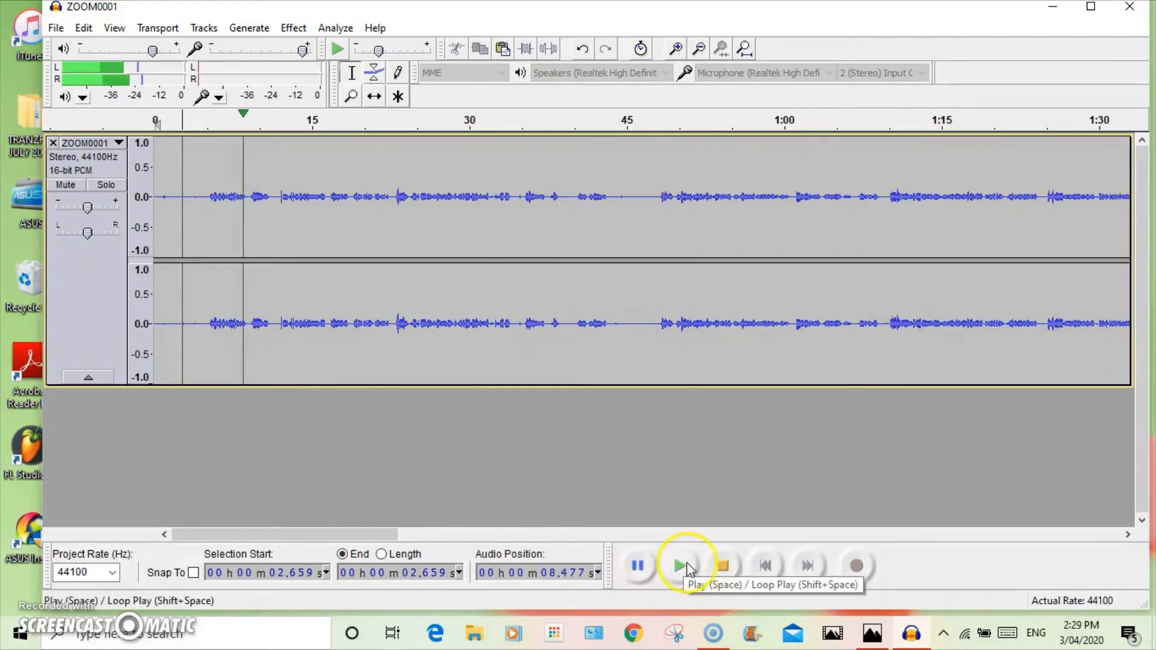
click(641, 569)
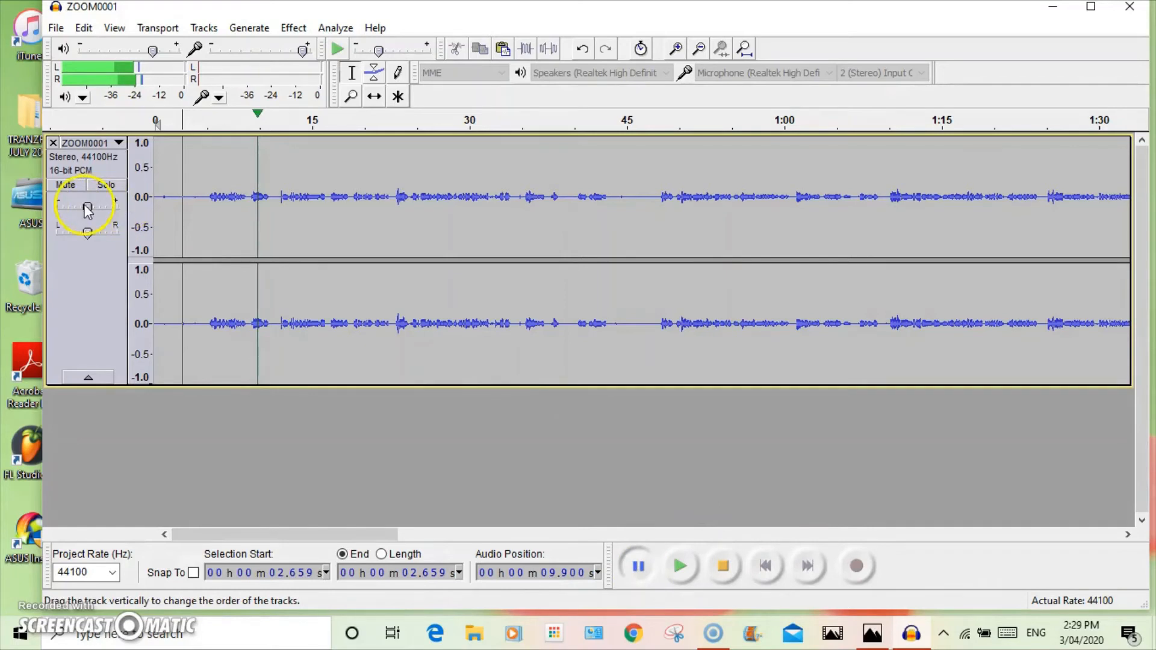
drag(209, 200, 154, 212)
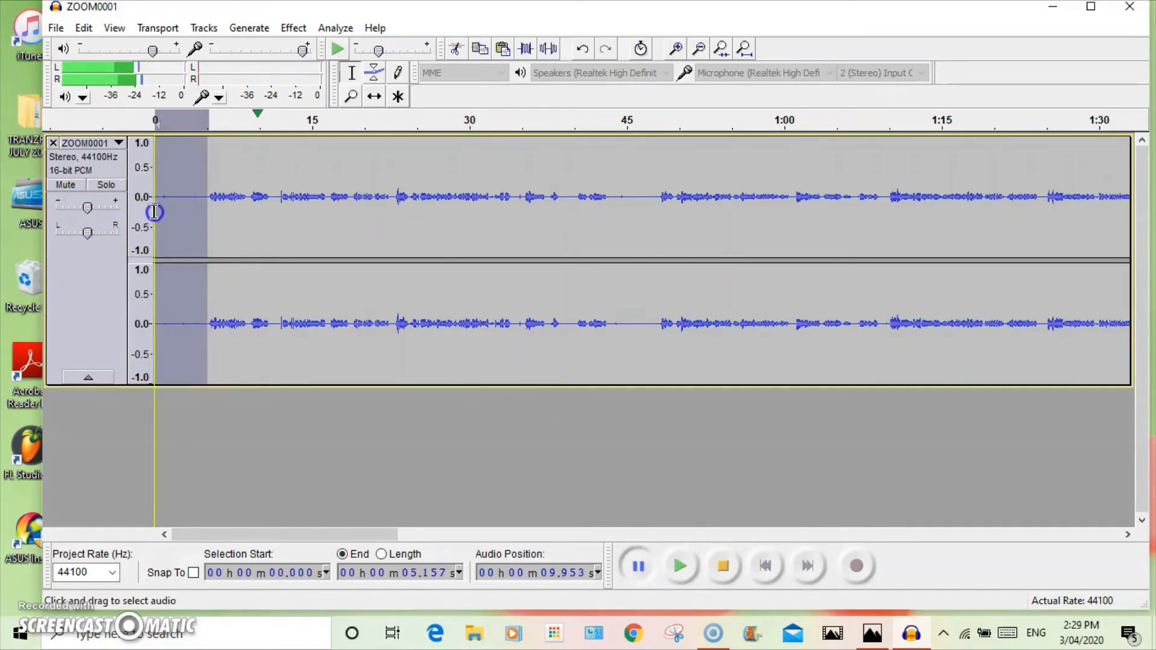
click(541, 496)
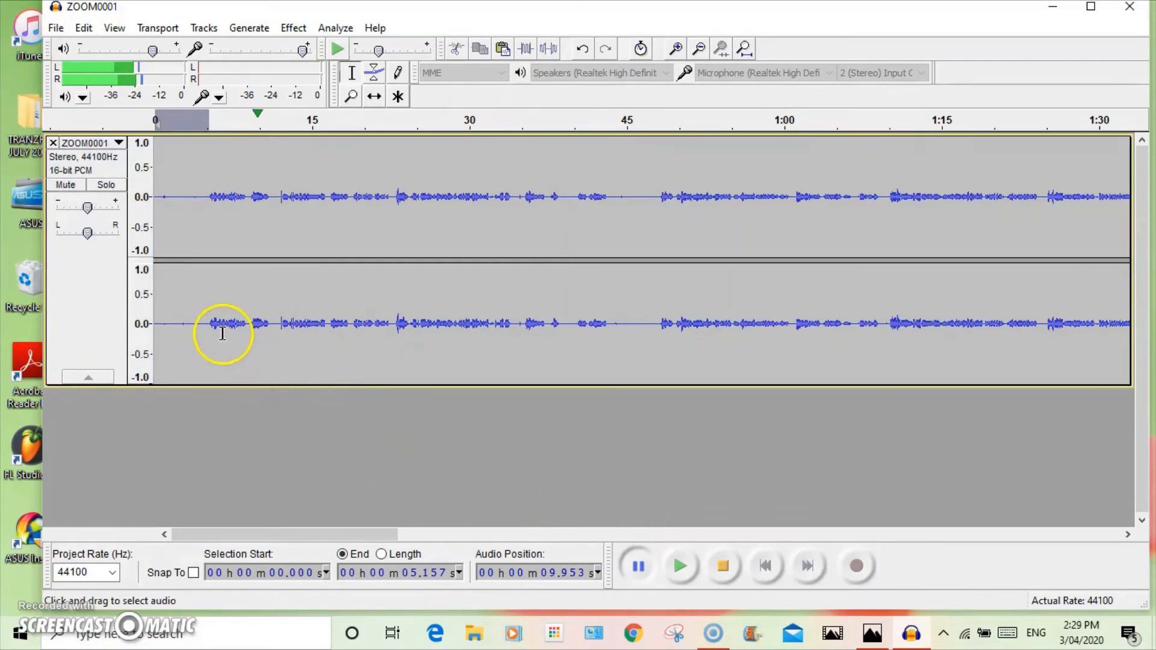
Raise the track gain to +6 dB and play from about 57 seconds to check the level
drag(88, 208, 88, 208)
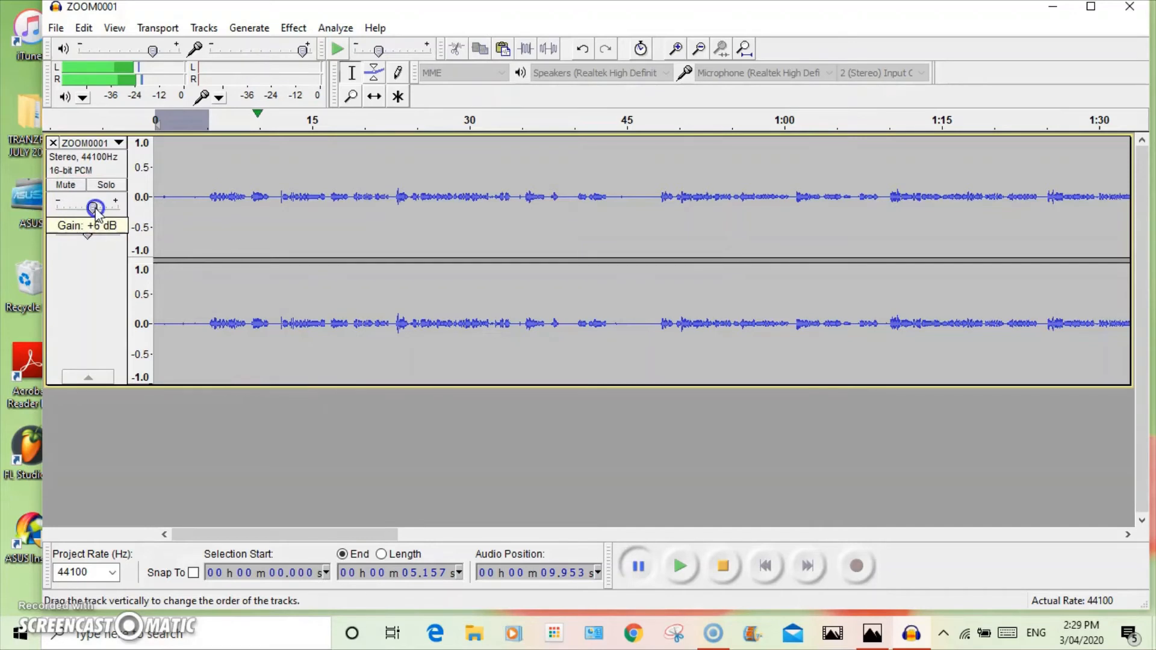
drag(94, 210, 93, 209)
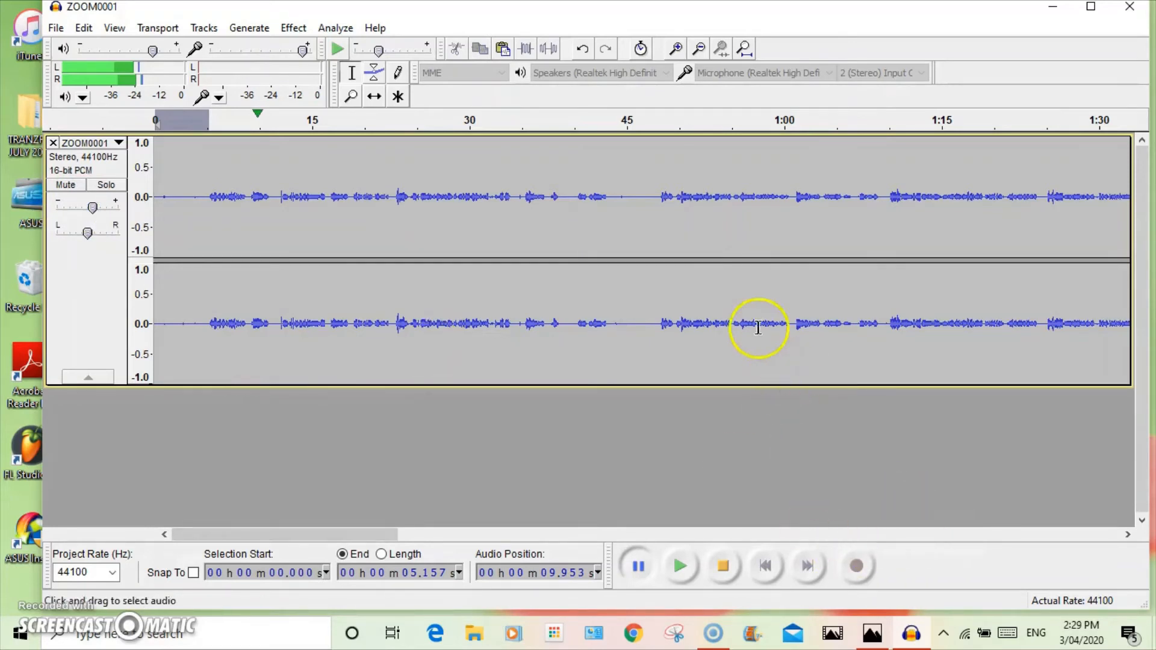
click(758, 326)
click(684, 566)
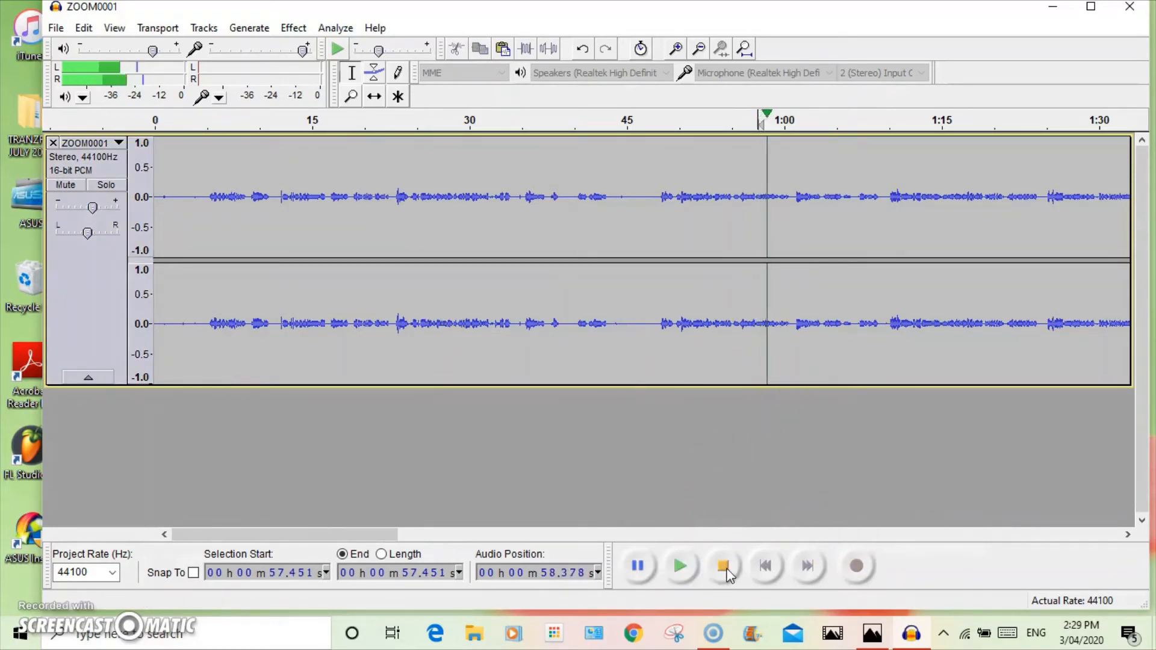
click(727, 567)
Scroll to the end of the track and cut the trailing silence after about 6:04
drag(387, 531, 1143, 521)
click(787, 197)
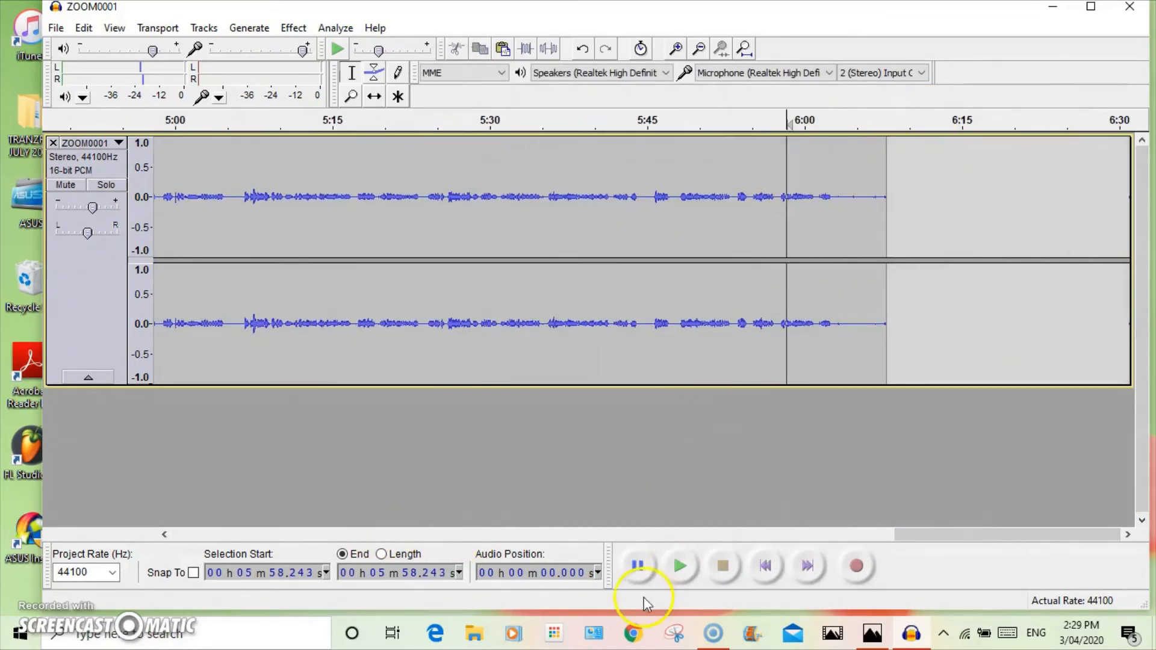
key(space)
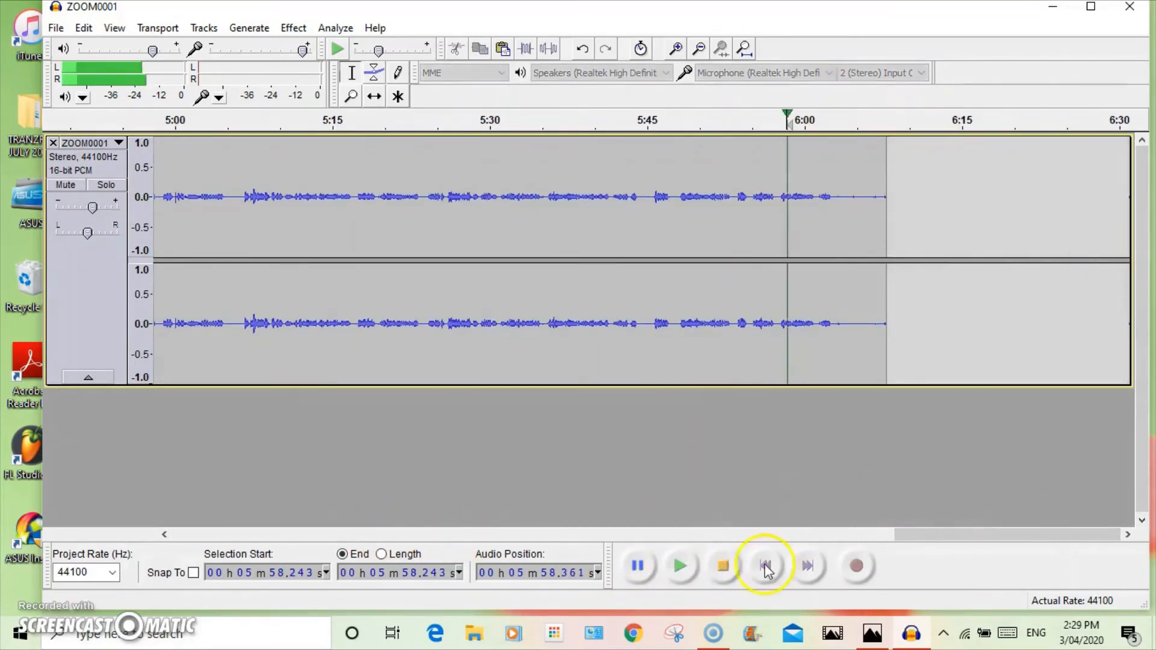
click(723, 566)
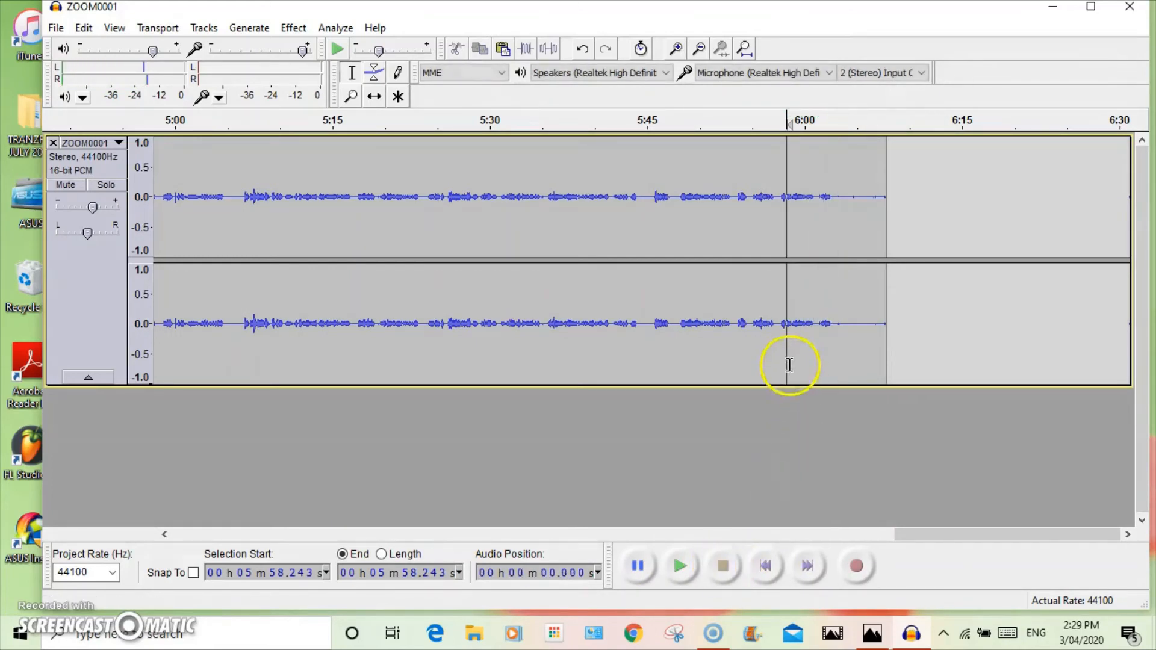
drag(852, 234, 900, 199)
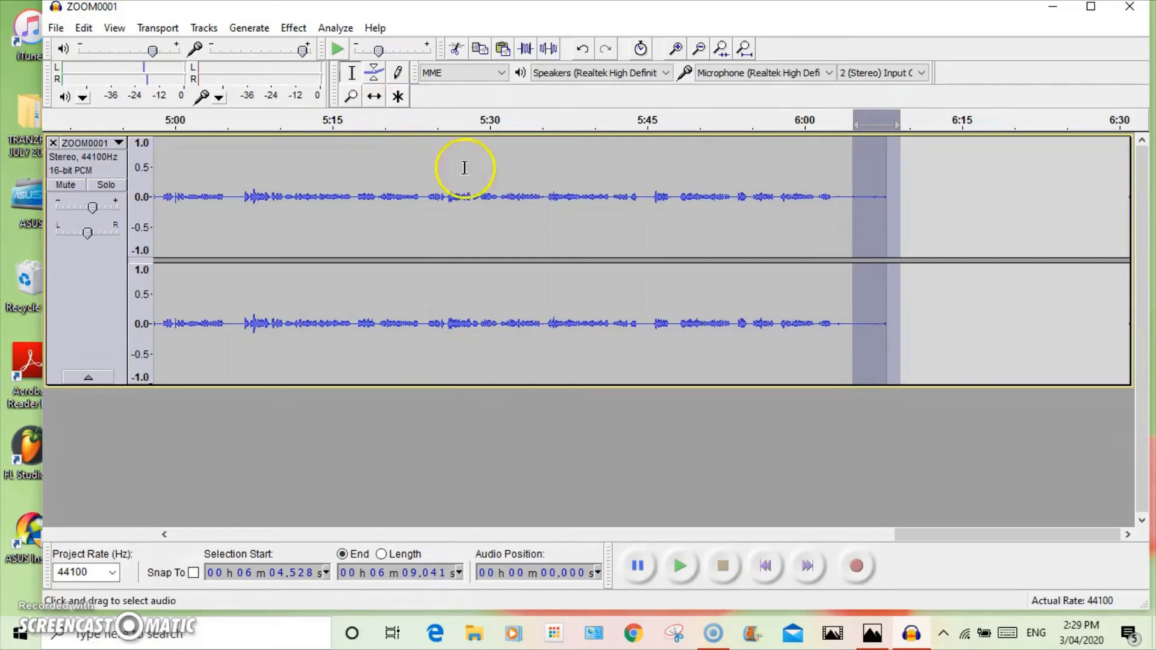
click(455, 49)
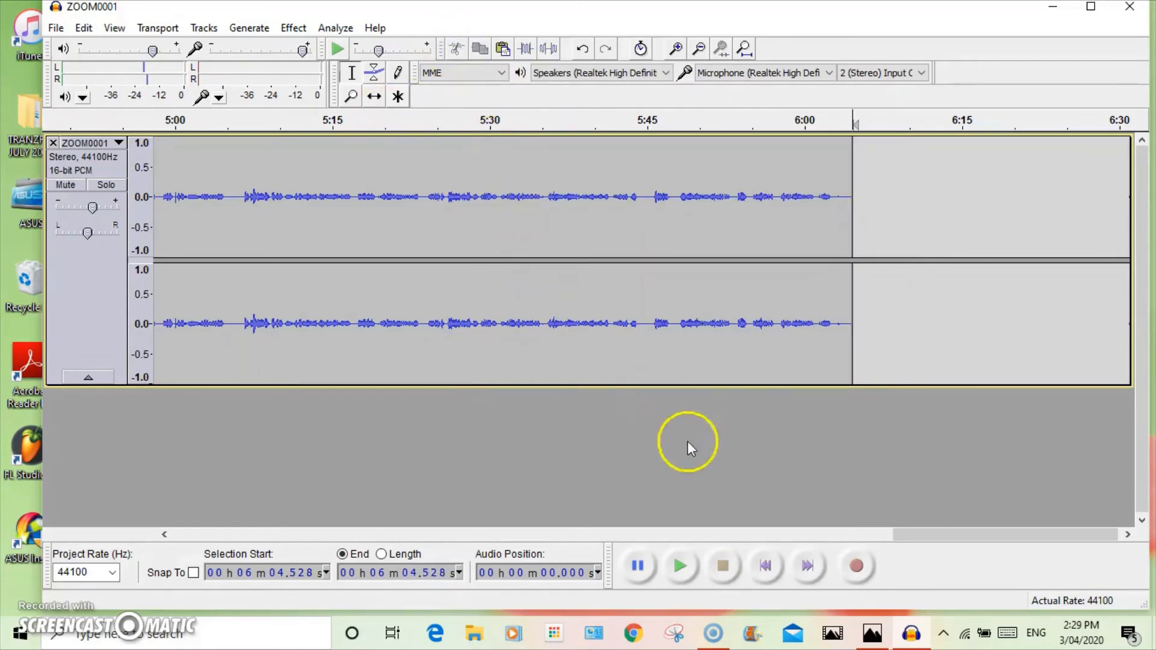
Export the audio as an MP3 named Software audio 1 in the Video project audio folder
click(909, 526)
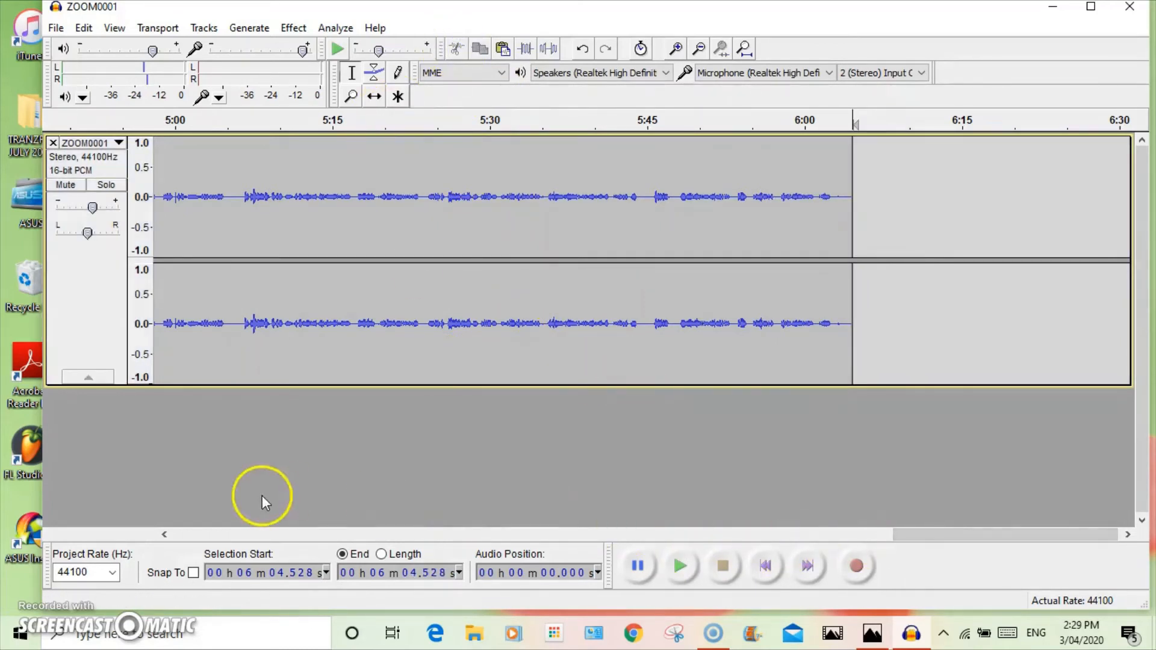
drag(921, 534, 175, 554)
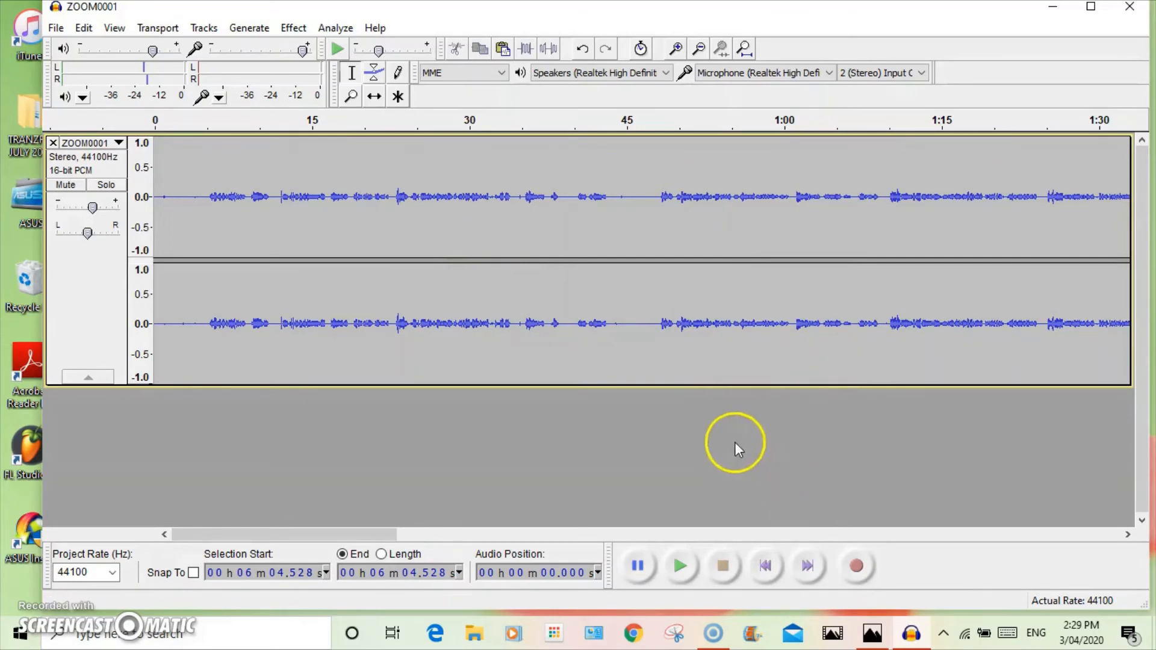
click(54, 30)
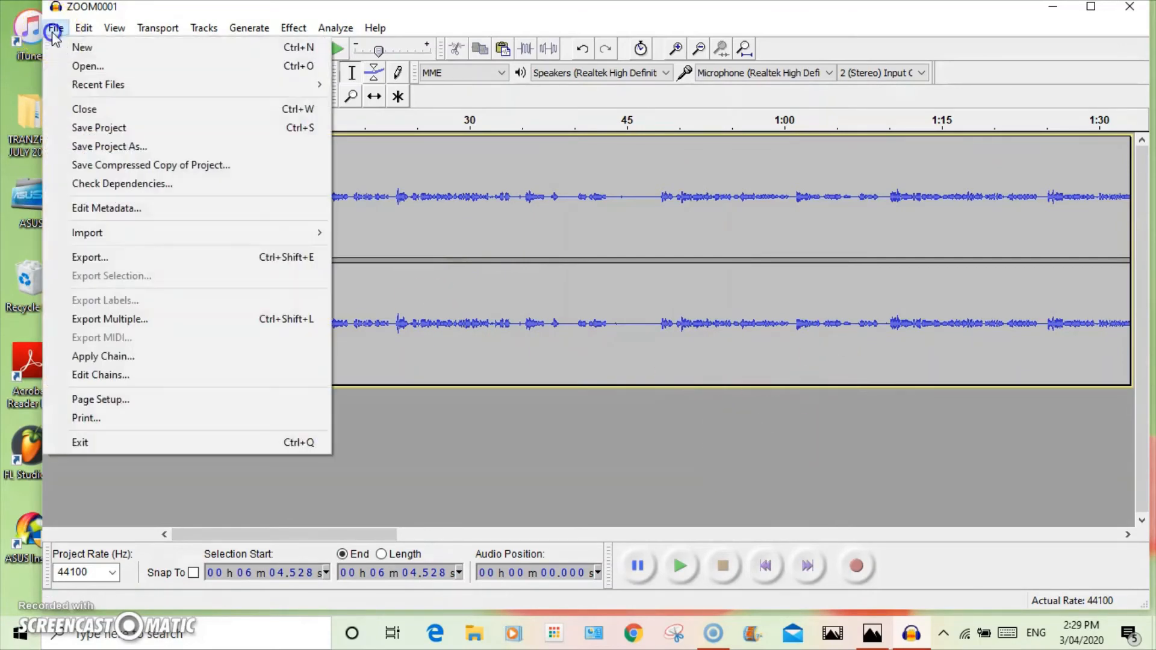
click(142, 258)
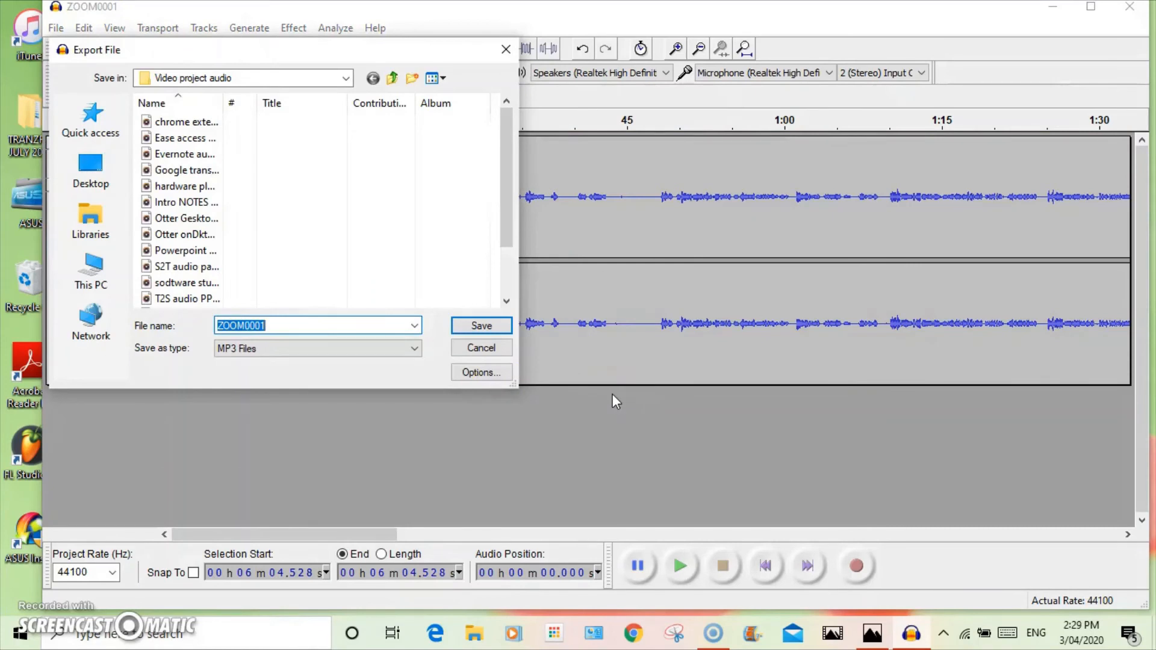
text(Software audio 1)
click(490, 324)
click(659, 436)
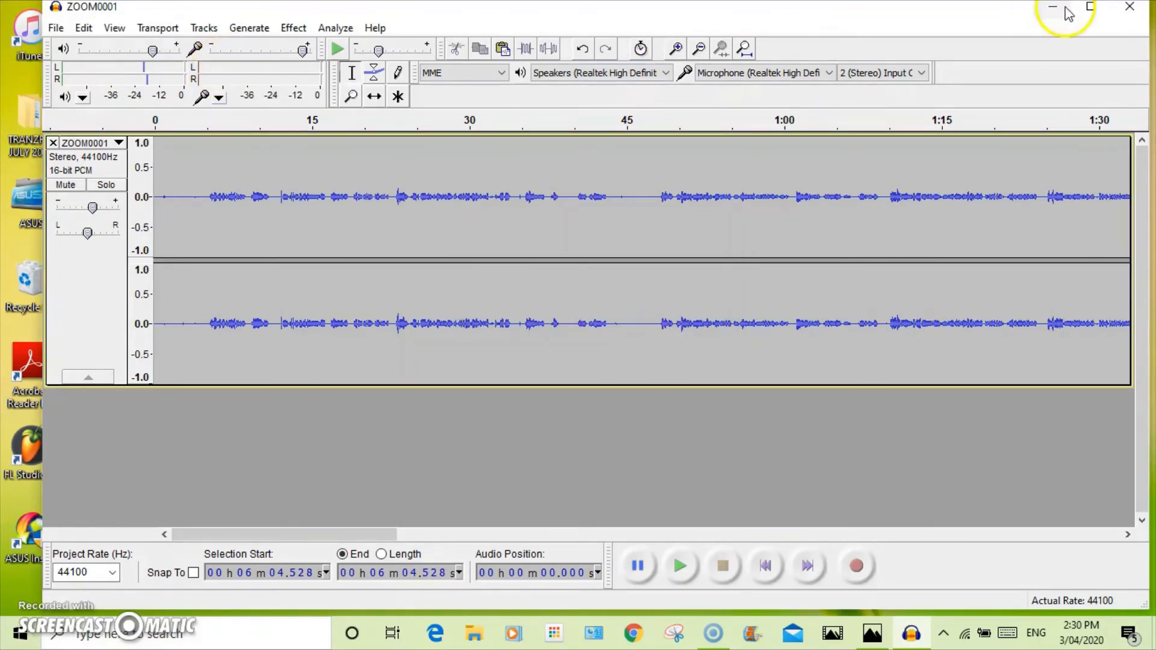
Close Audacity without saving the project and switch back to the Photos video editor
click(1140, 16)
click(583, 372)
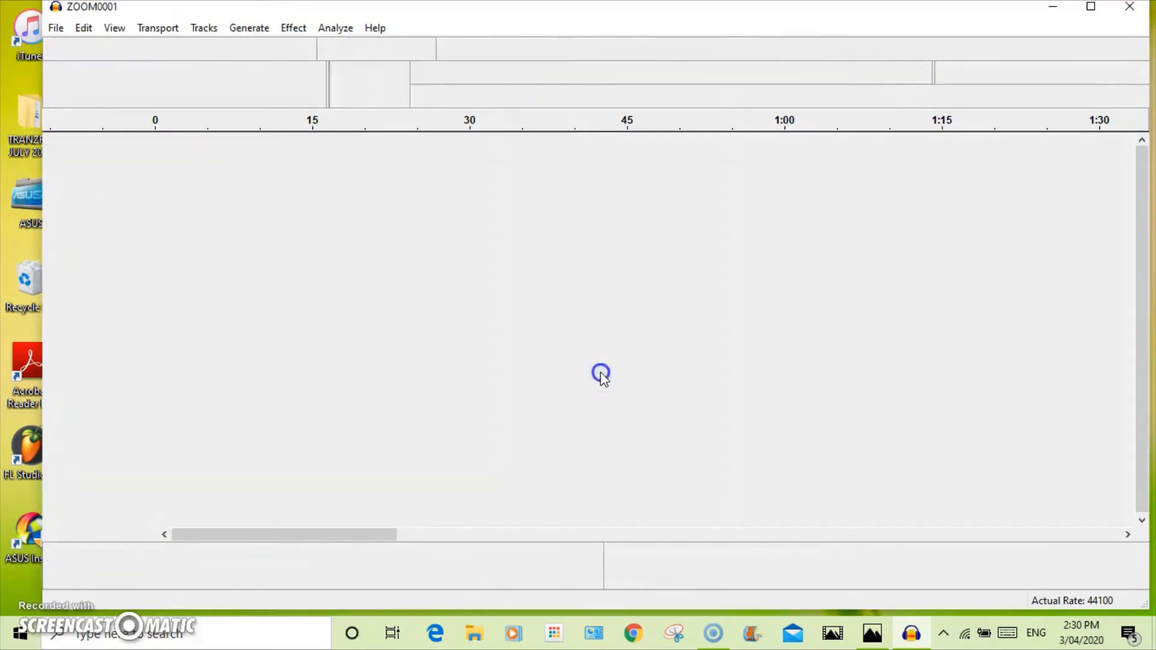
click(873, 633)
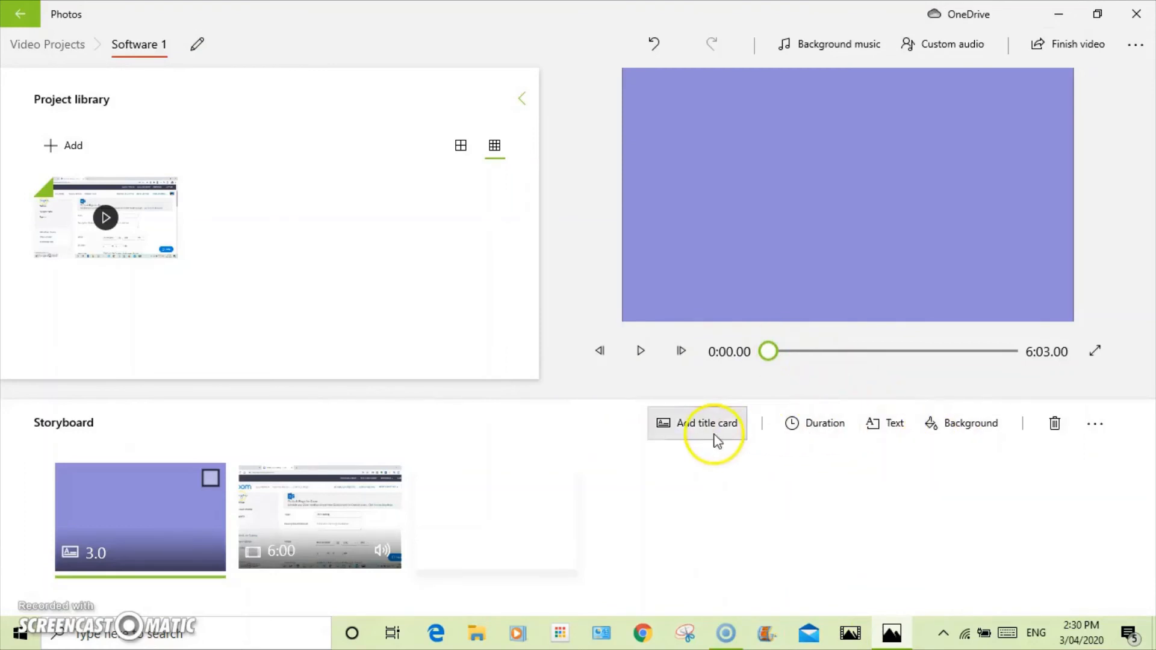
Add Software audio 1 from the Video project audio folder as custom audio for the video
click(960, 56)
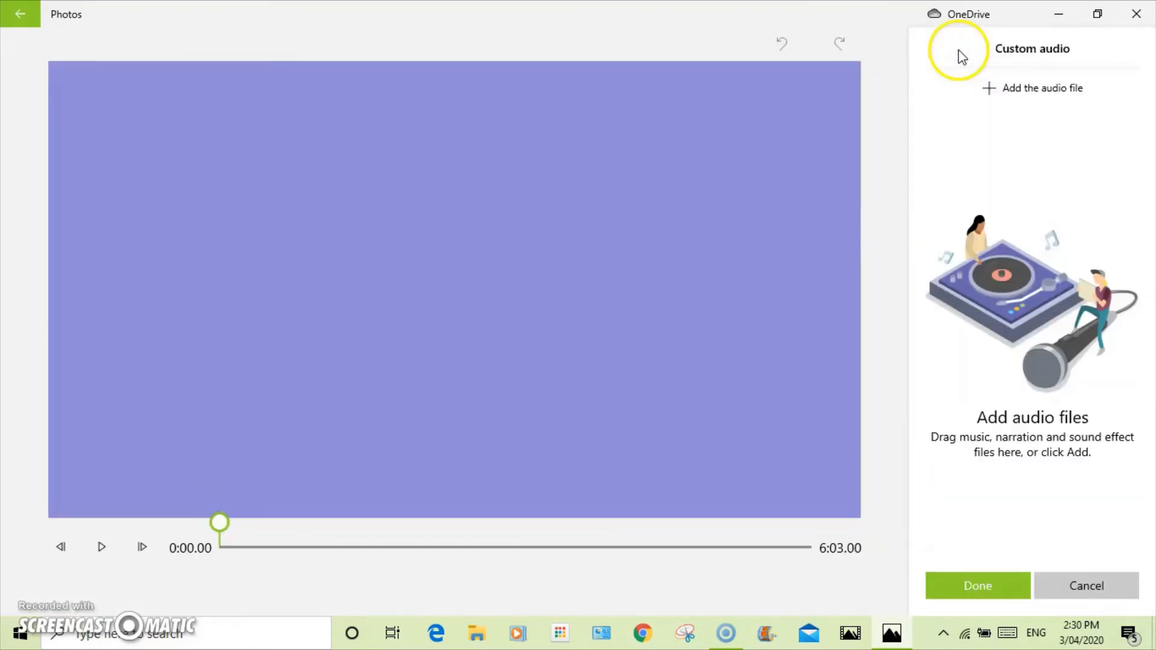
click(988, 98)
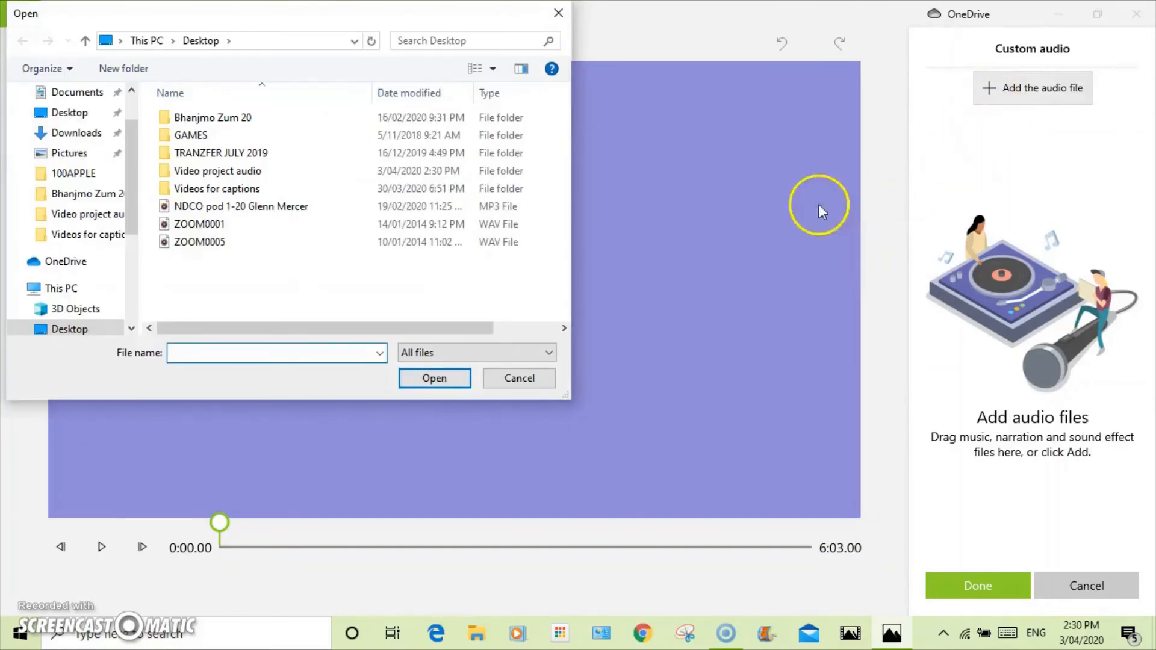
double_click(205, 171)
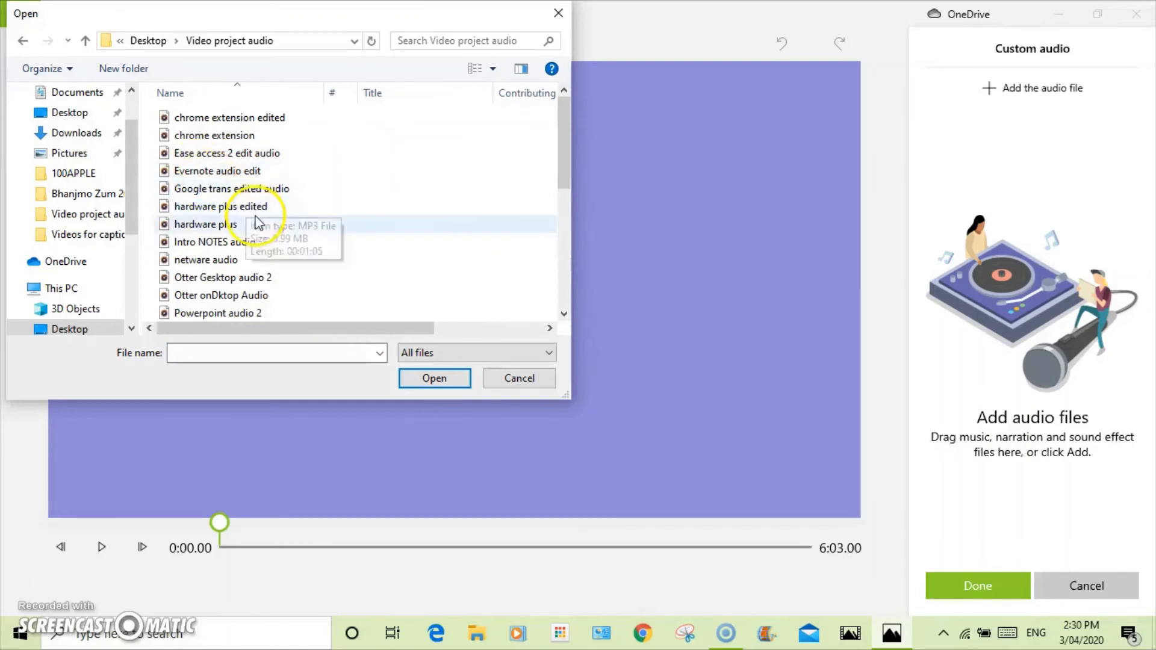
scroll(258, 225, down, 2)
click(239, 295)
click(434, 379)
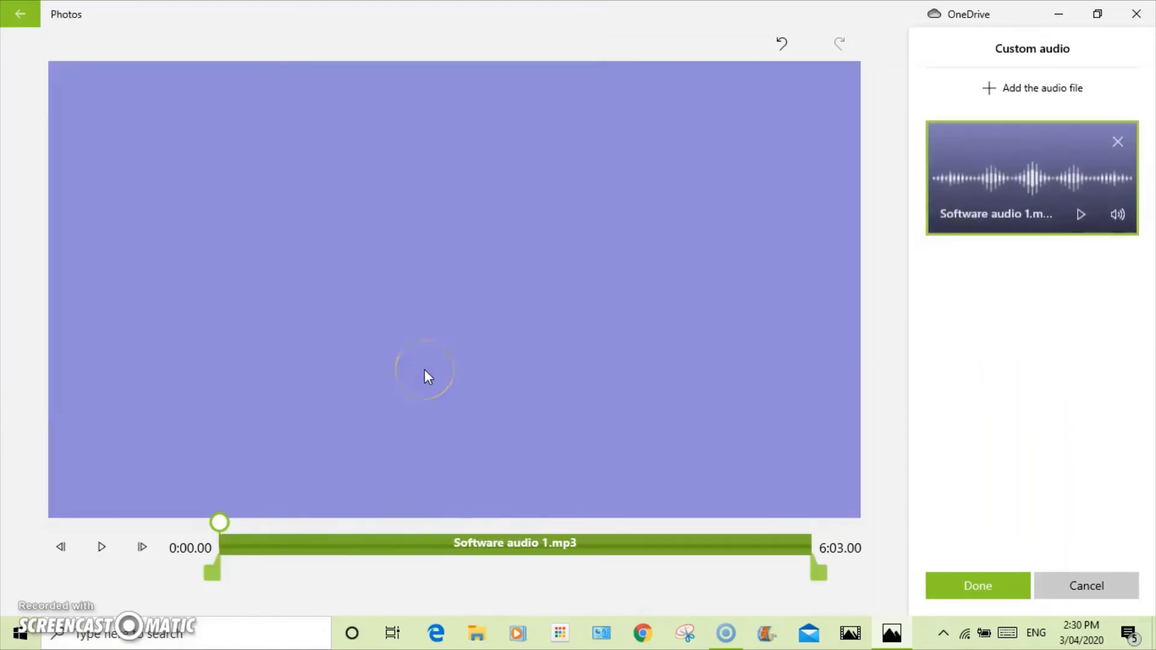
Confirm the custom audio and play the video preview, pausing it and switching to full-screen view
click(948, 587)
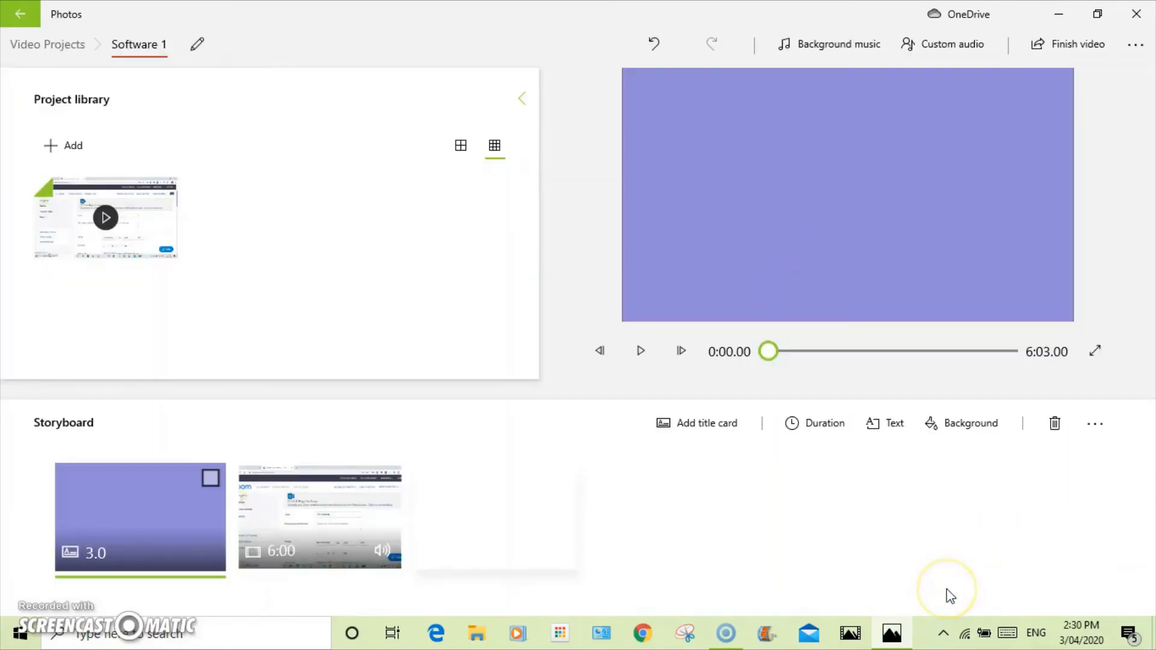
click(634, 353)
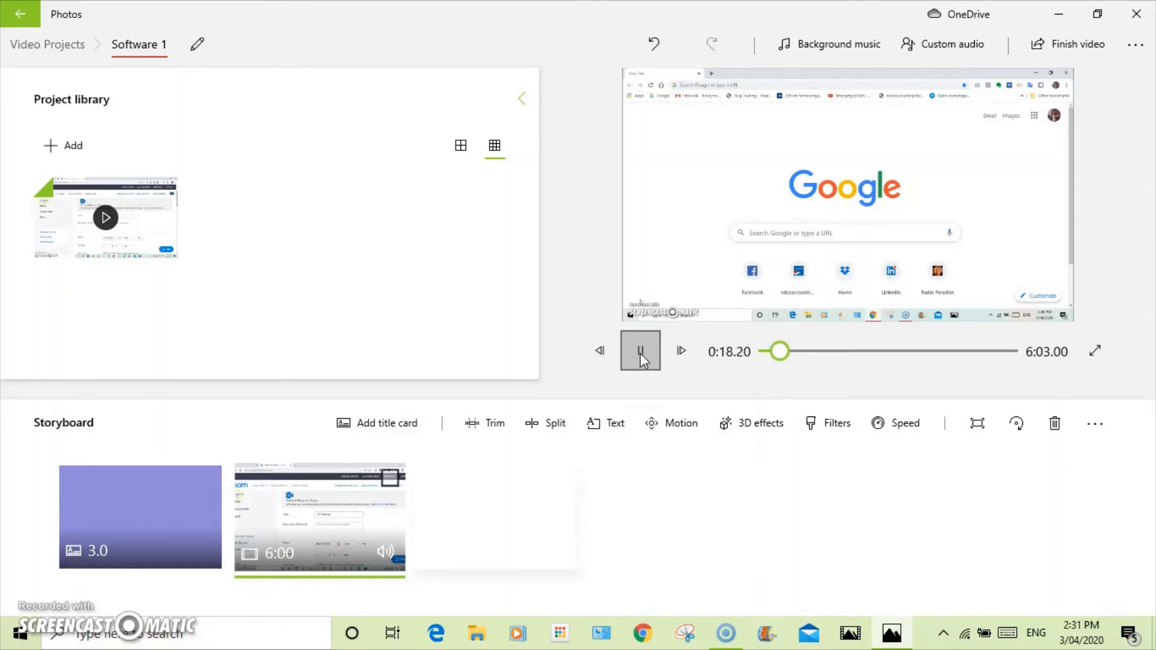
click(638, 350)
click(1106, 353)
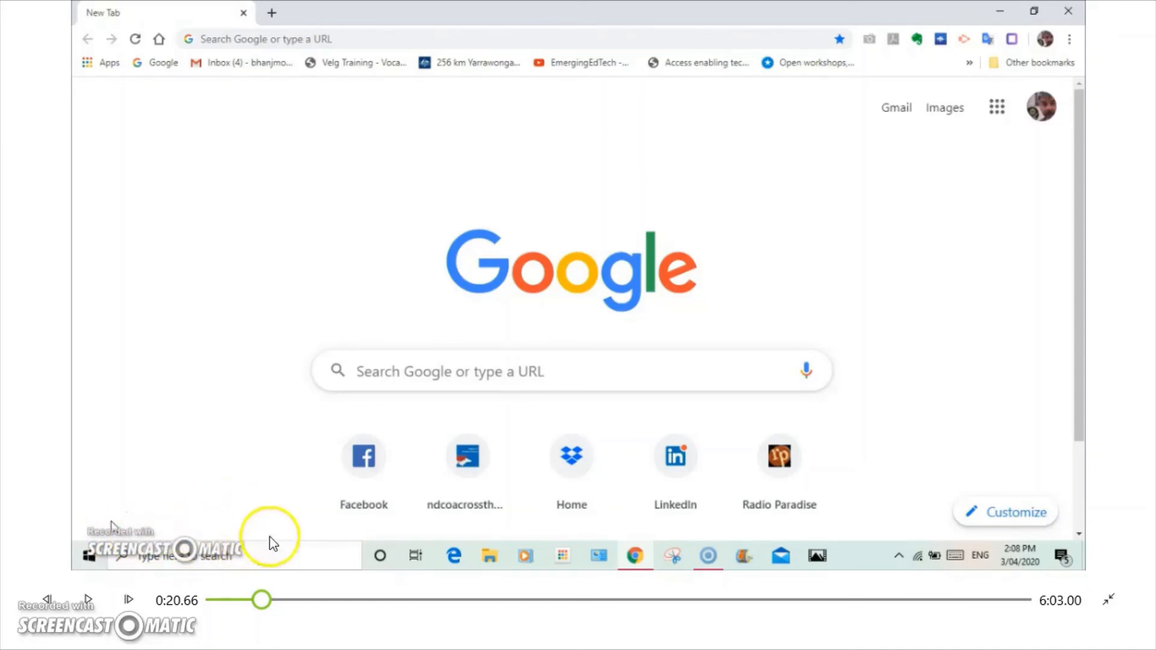
Play the end and the start of the video in full screen to check the audio, then leave full screen
click(1022, 601)
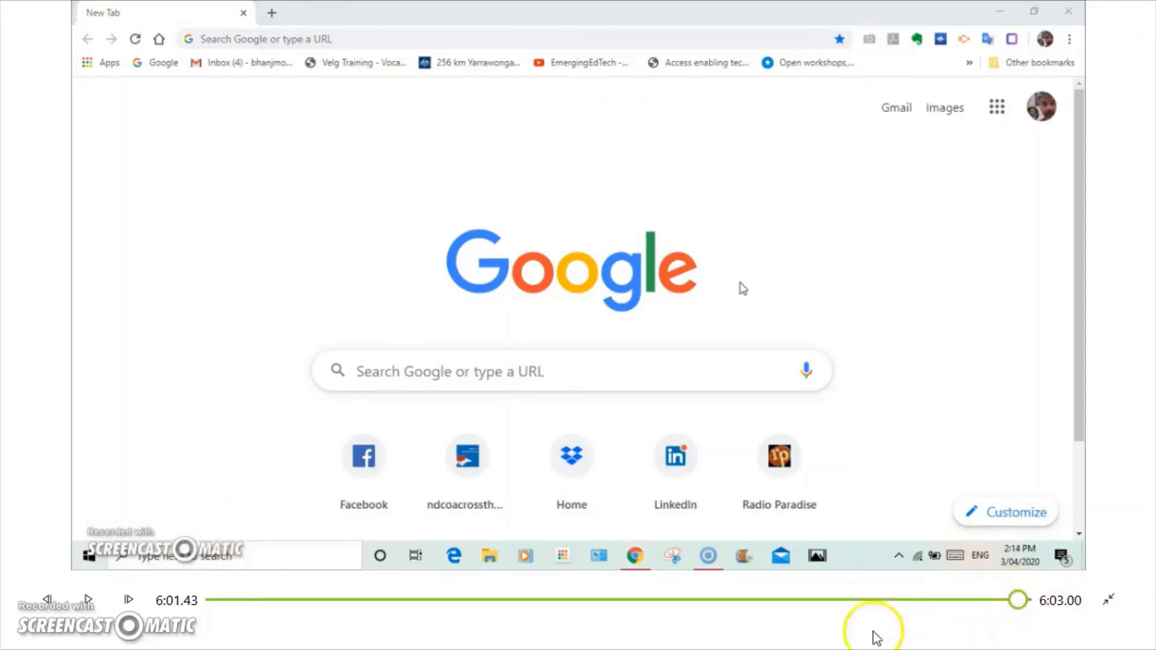
click(86, 602)
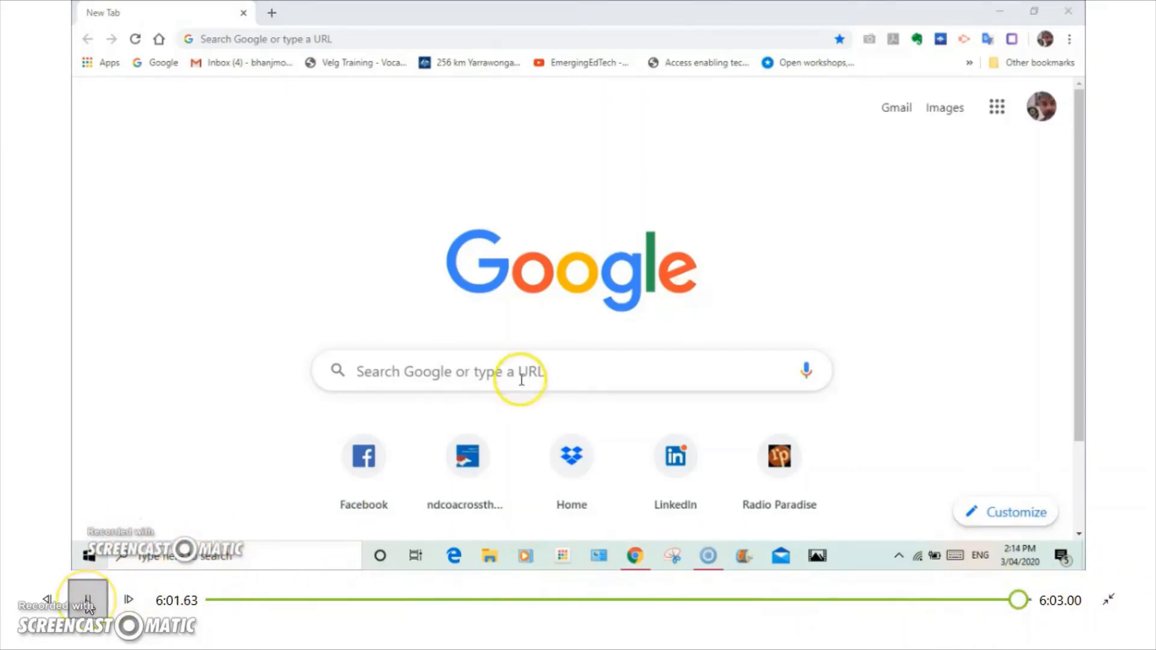
click(88, 601)
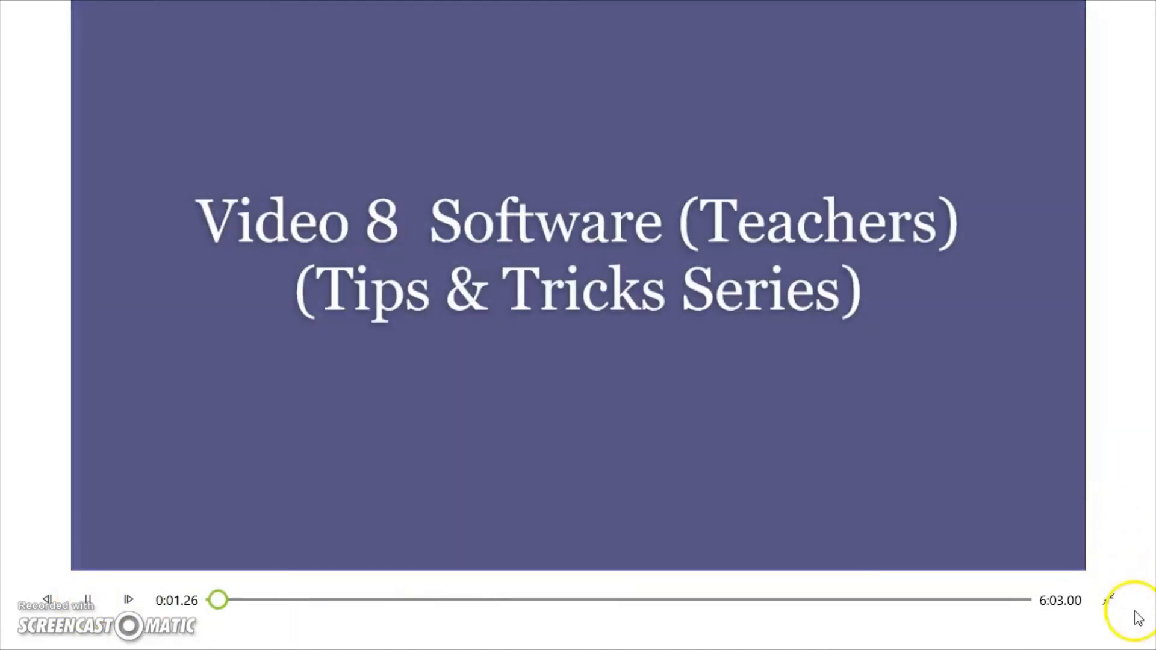
click(1110, 601)
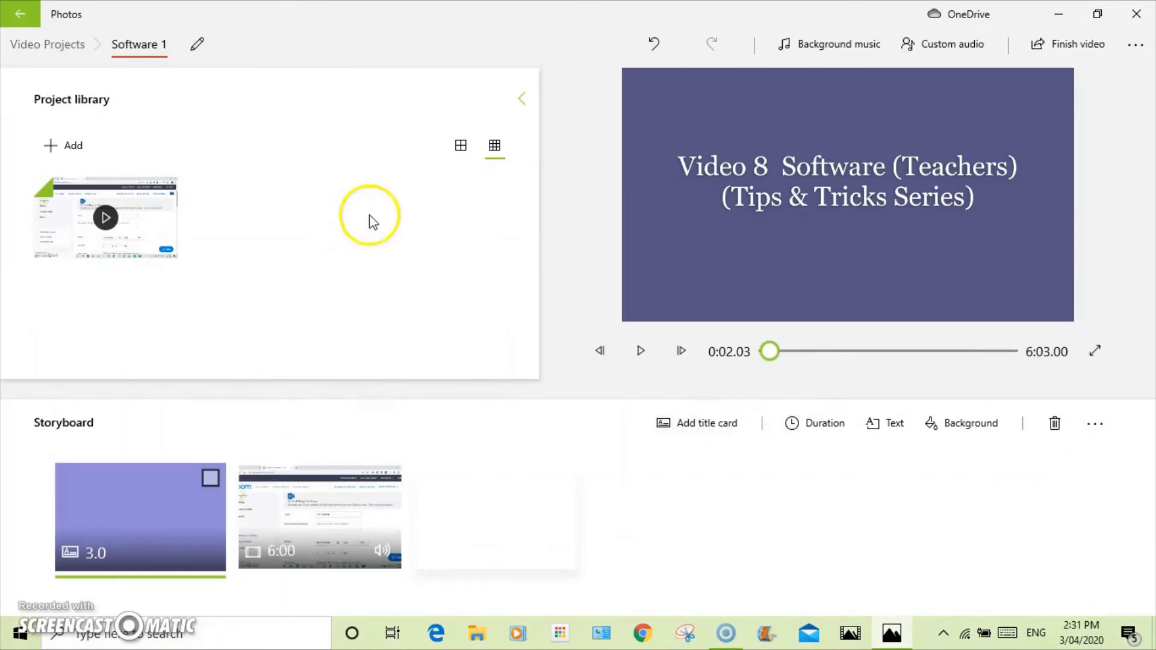
Export the finished video as Software 1 teachers into the Video project audio folder
click(1099, 51)
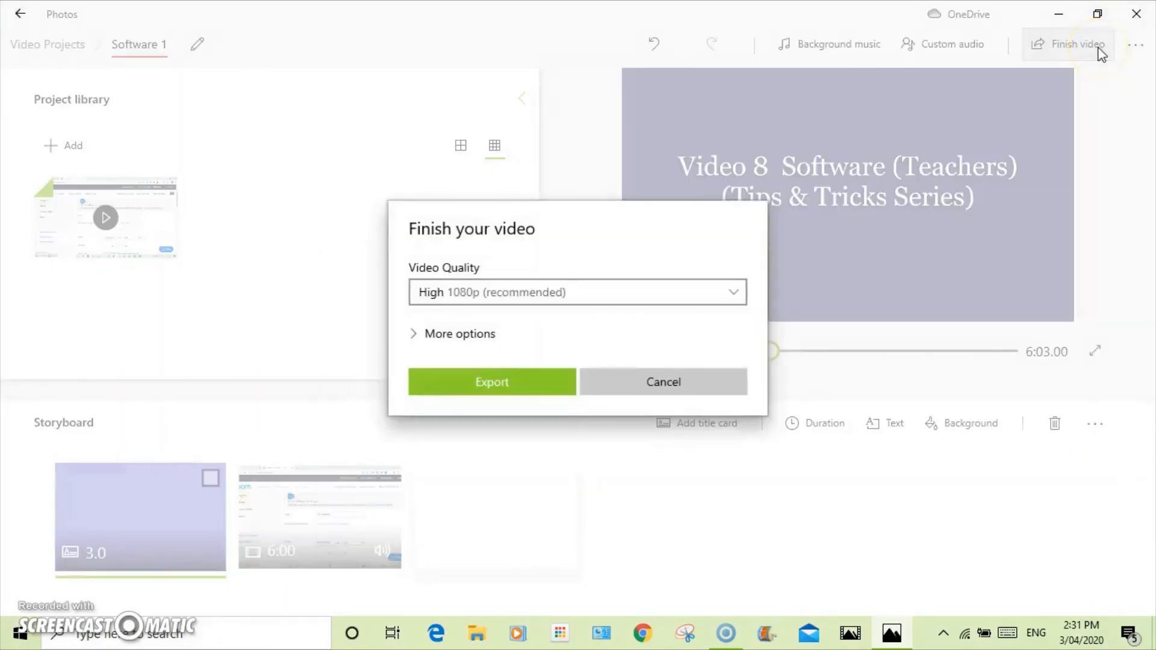
click(459, 382)
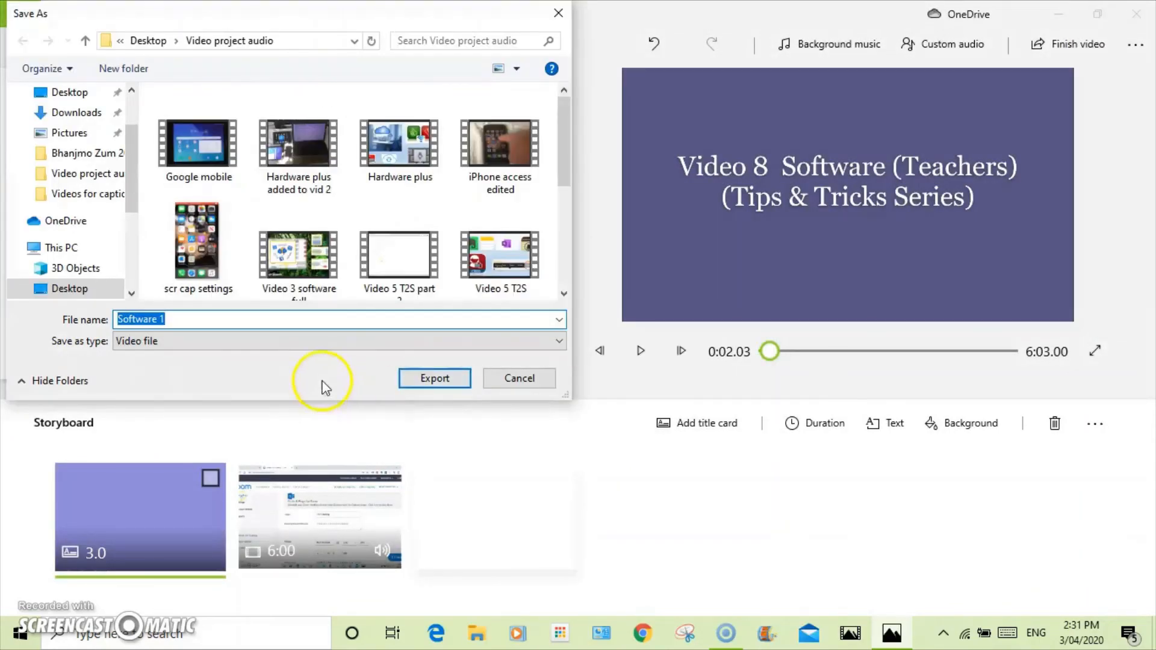
click(196, 320)
text(teachers)
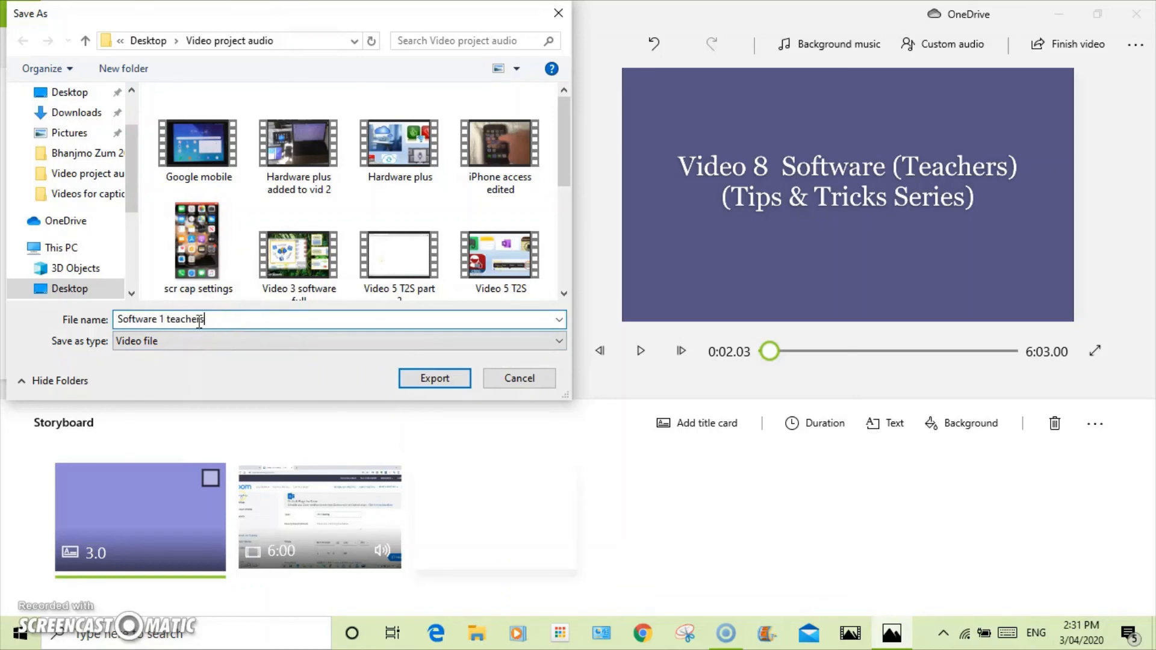
click(436, 379)
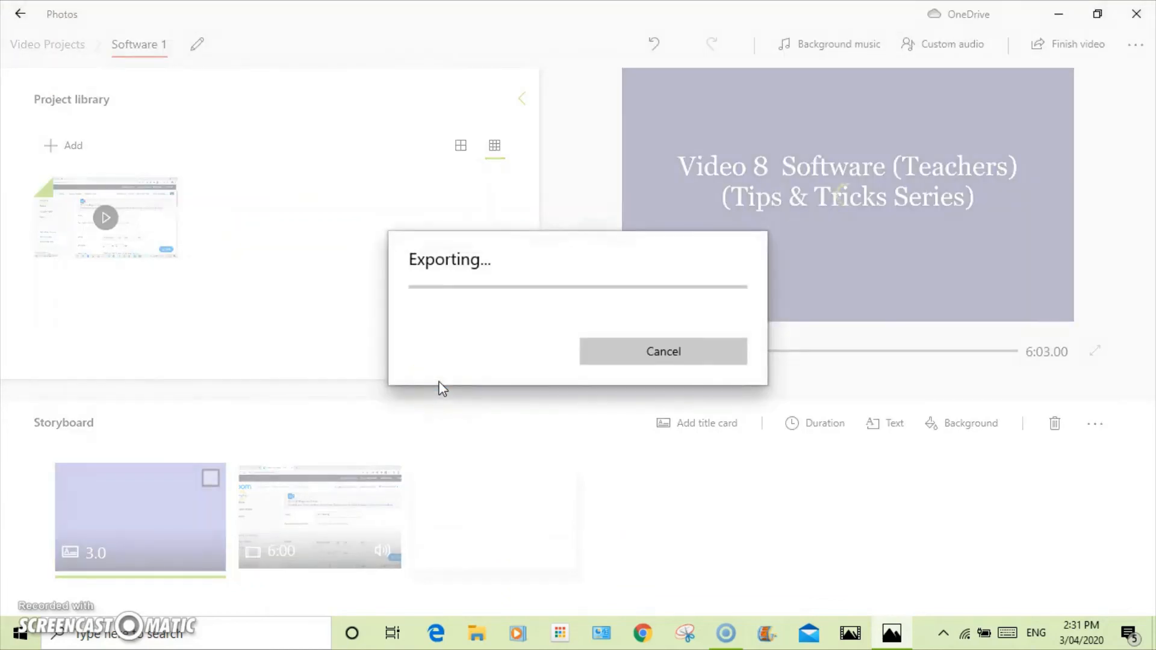